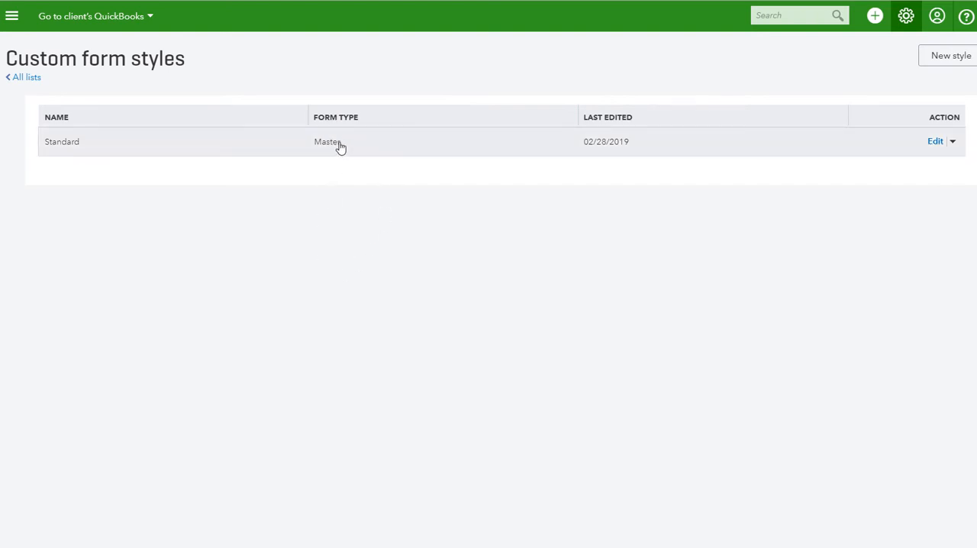
- Open the Standard form style for editing and compare the Airy classic, Modern, Bold and Friendly templates, ending on Fresh
left_click(355, 151)
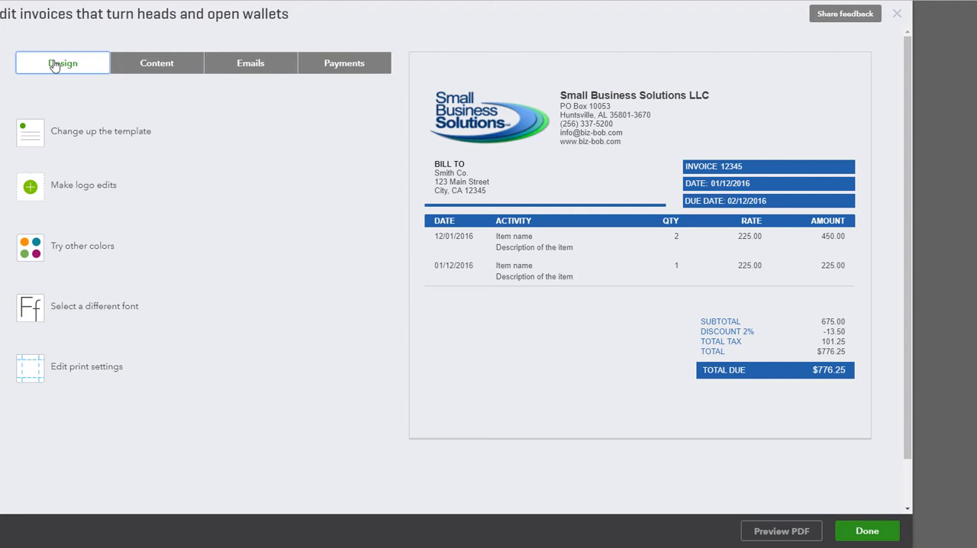
left_click(88, 141)
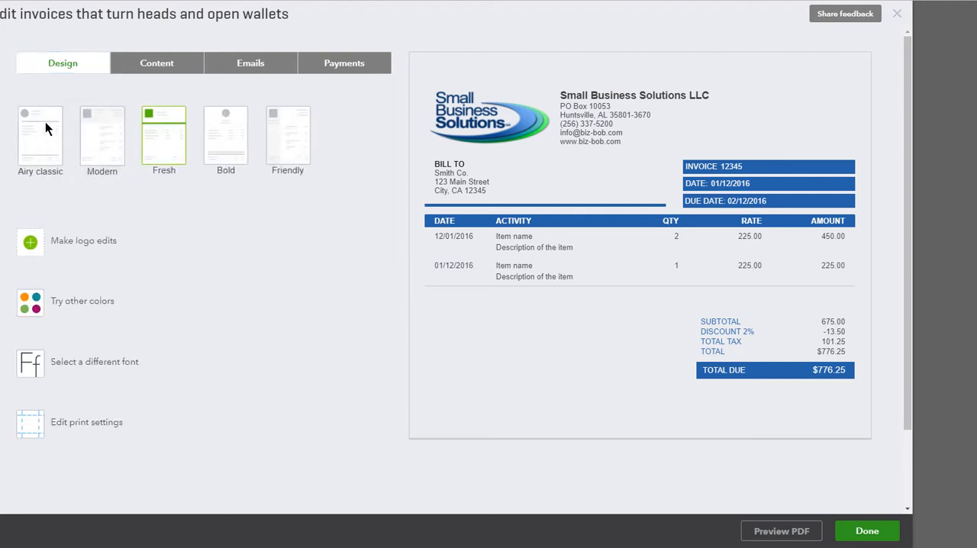
left_click(45, 123)
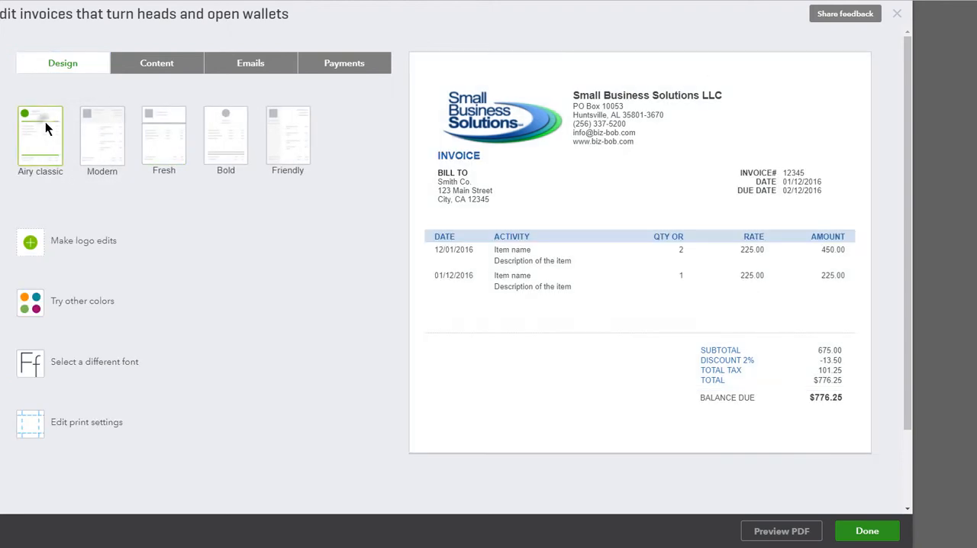
left_click(103, 138)
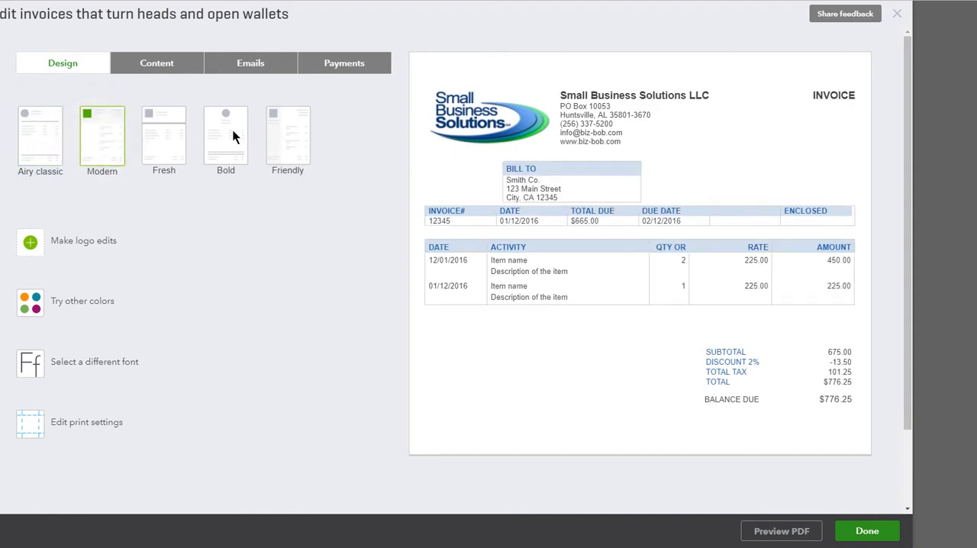
left_click(233, 135)
left_click(301, 138)
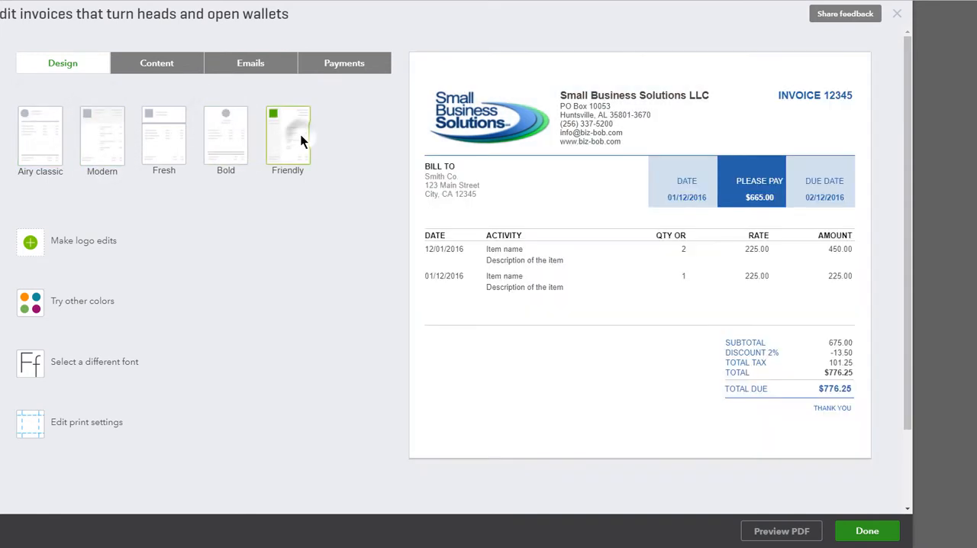
left_click(174, 143)
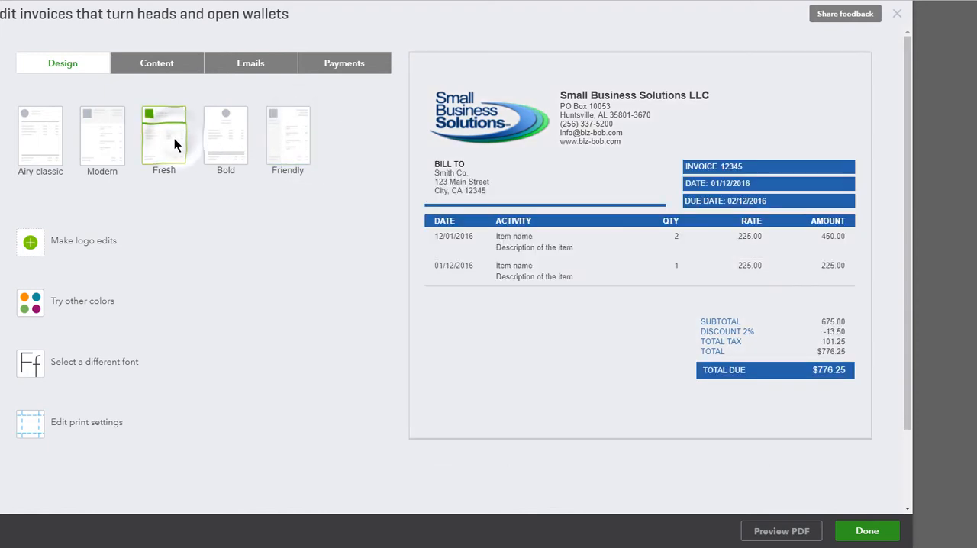
- Show the color choices for the invoice and select the accent color's hex code
left_click(94, 308)
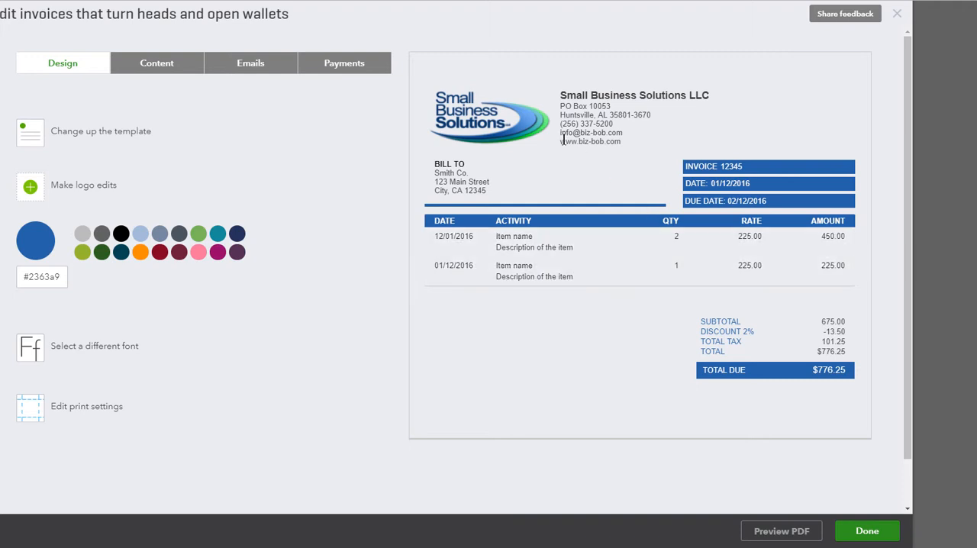
left_click(34, 276)
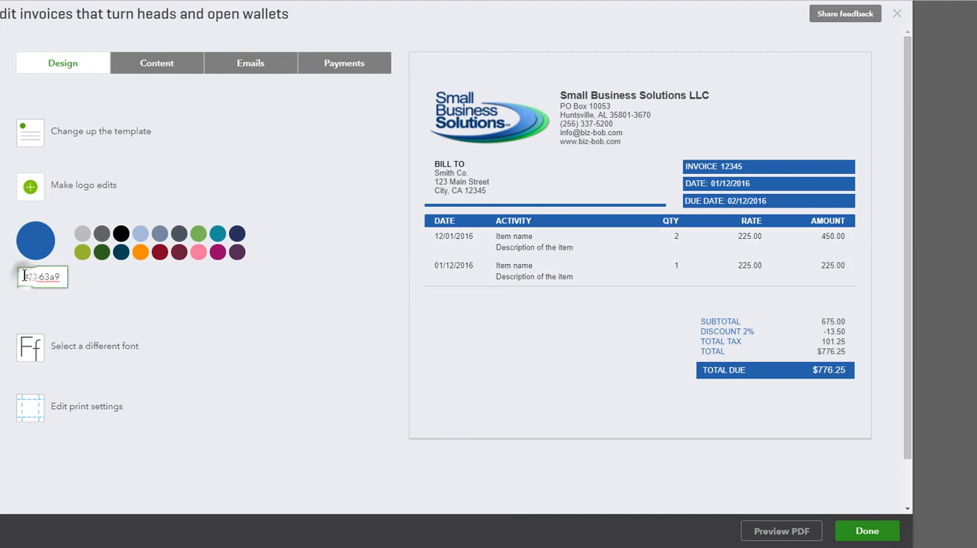
left_click_drag(23, 276, 72, 279)
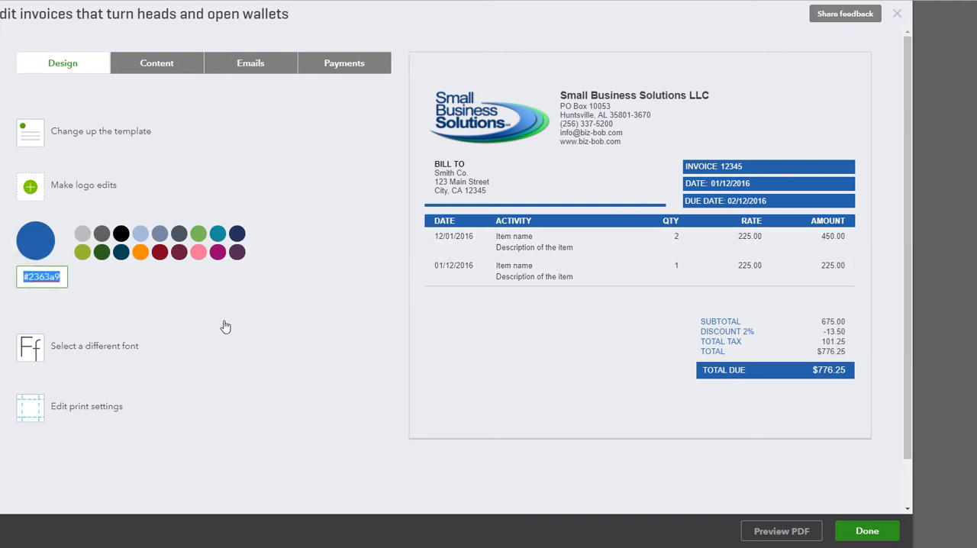
- Review the available fonts and font sizes without changing the current choices
left_click(74, 345)
left_click(70, 303)
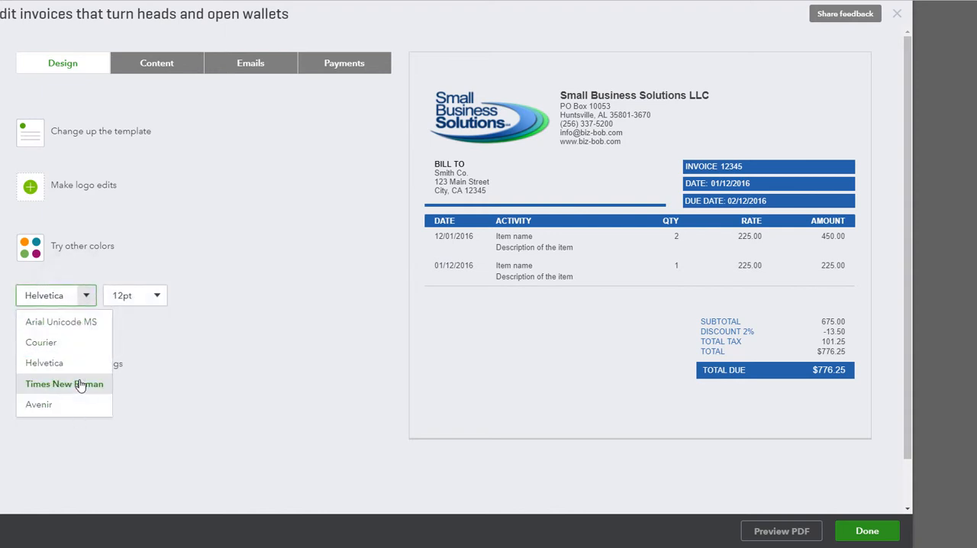
left_click(159, 297)
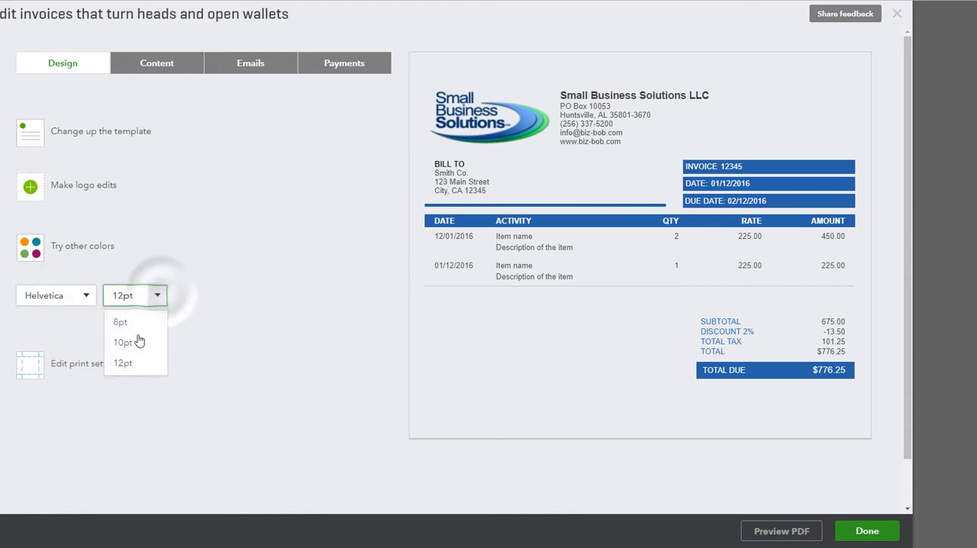
left_click(263, 312)
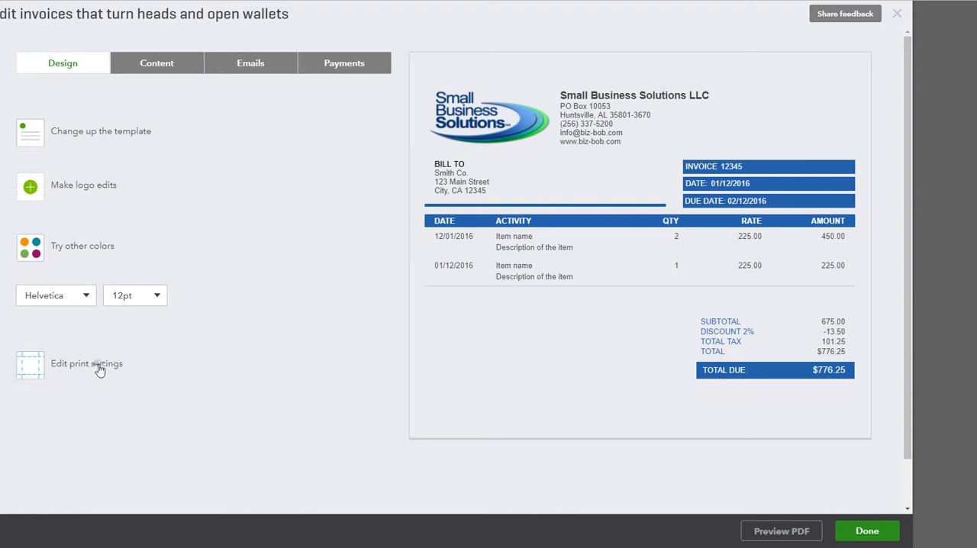
left_click_drag(98, 365, 255, 348)
left_click(297, 229)
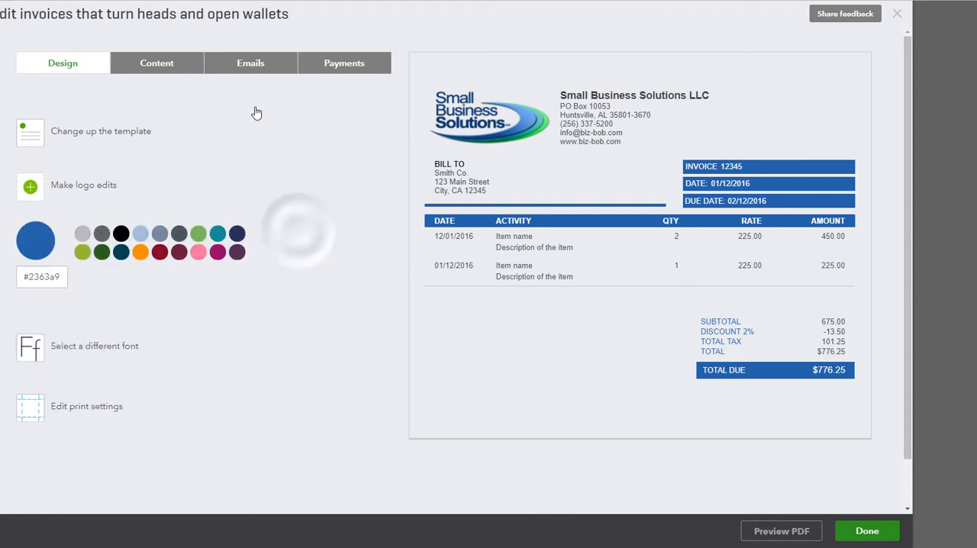
- Open the header section of the invoice content for editing
left_click(246, 63)
left_click(183, 63)
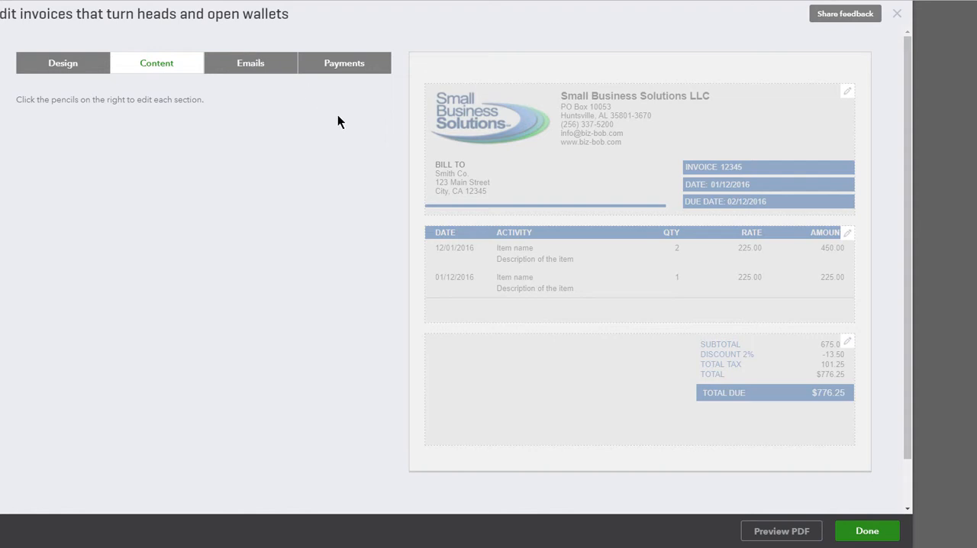
left_click(500, 137)
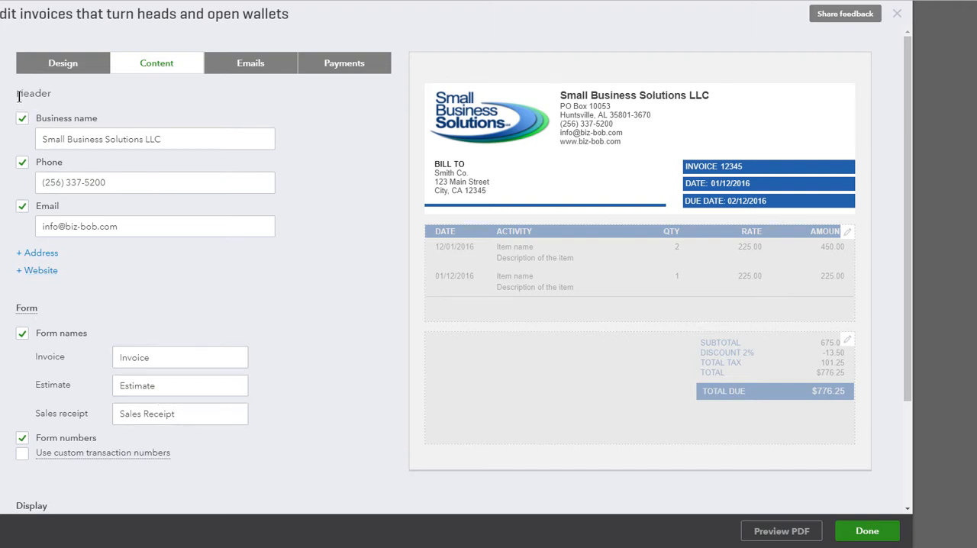
- Change the form name used for estimates to Quote
scroll(192, 248, "down", 3)
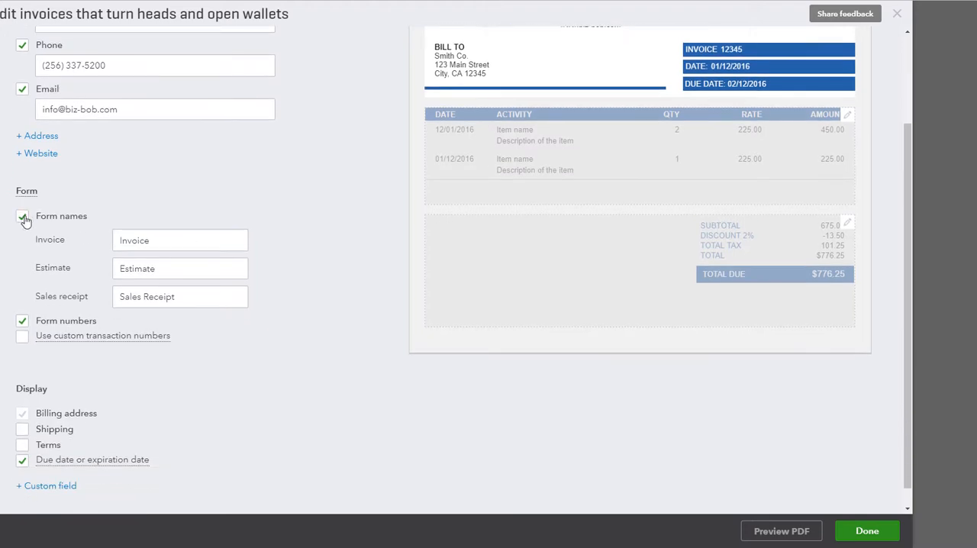
left_click(238, 241)
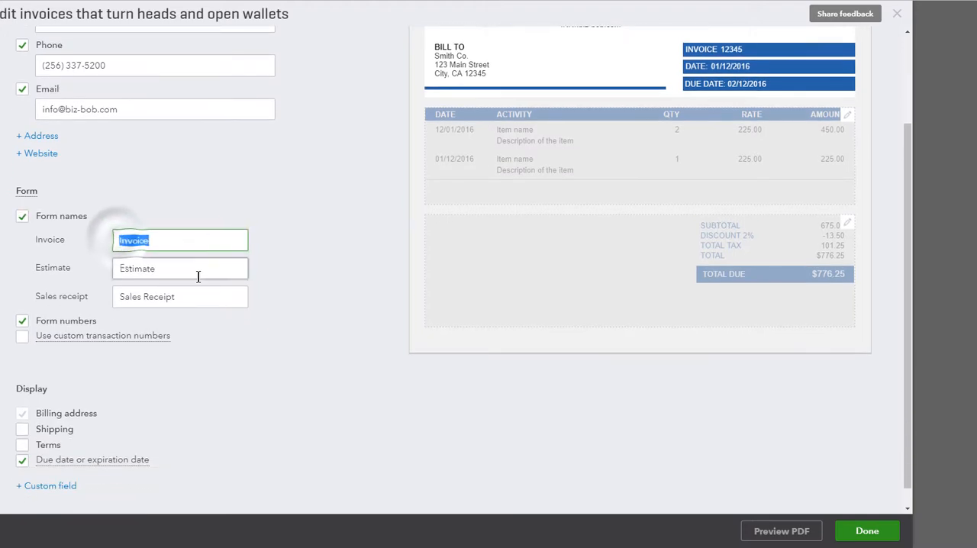
left_click(198, 269)
type("Q")
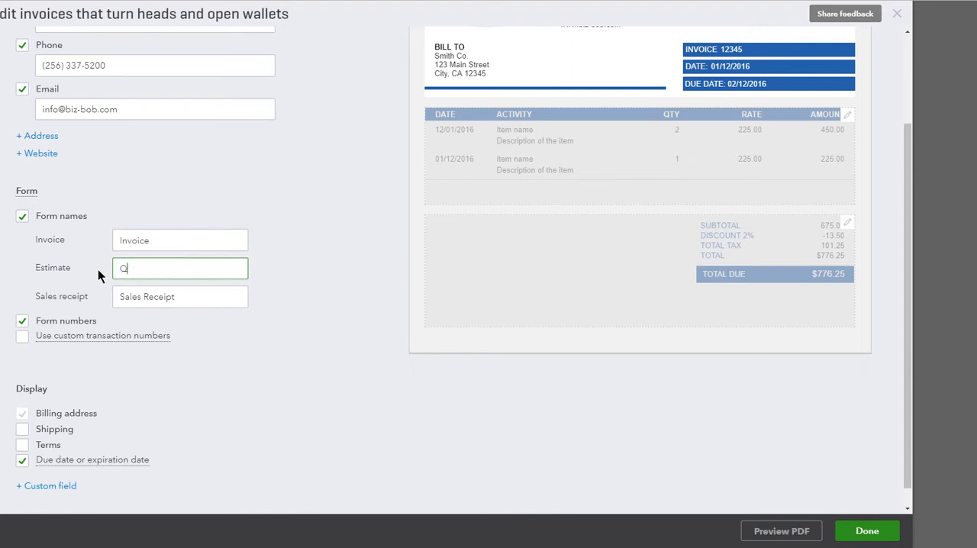
type("uote")
left_click(177, 264)
- Show the custom fields and turn on P.O. Number and Employee for the form header
scroll(181, 264, "down", 1)
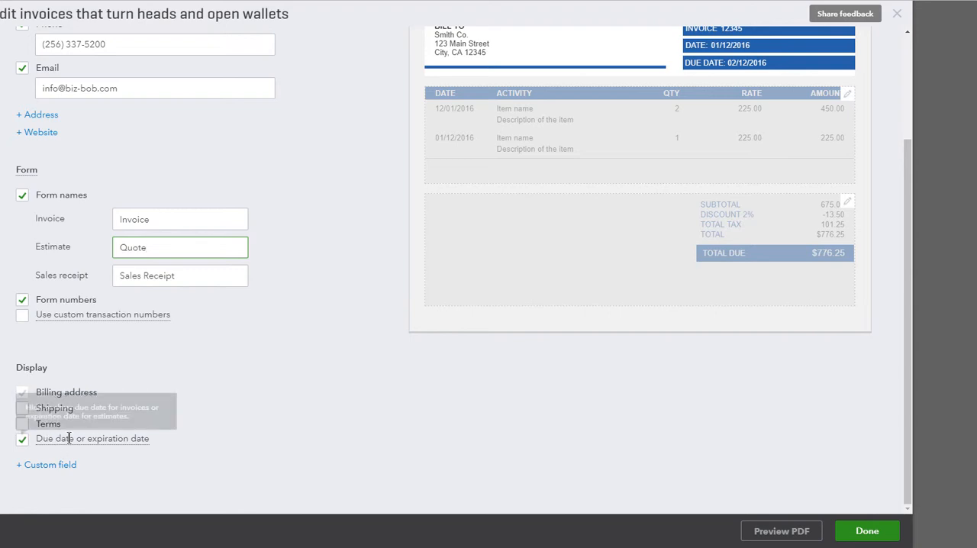
scroll(720, 104, "up", 1)
scroll(521, 222, "down", 1)
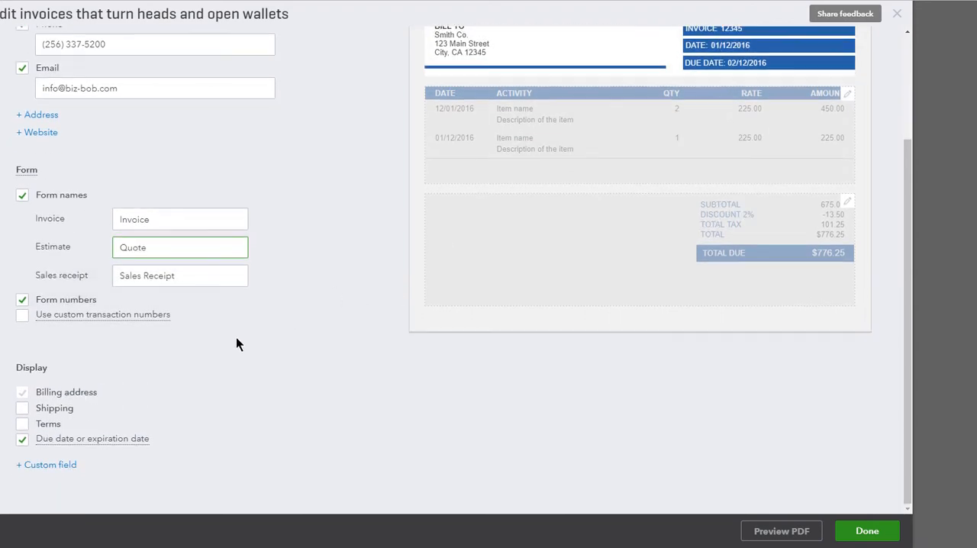
left_click(69, 463)
scroll(66, 445, "down", 1)
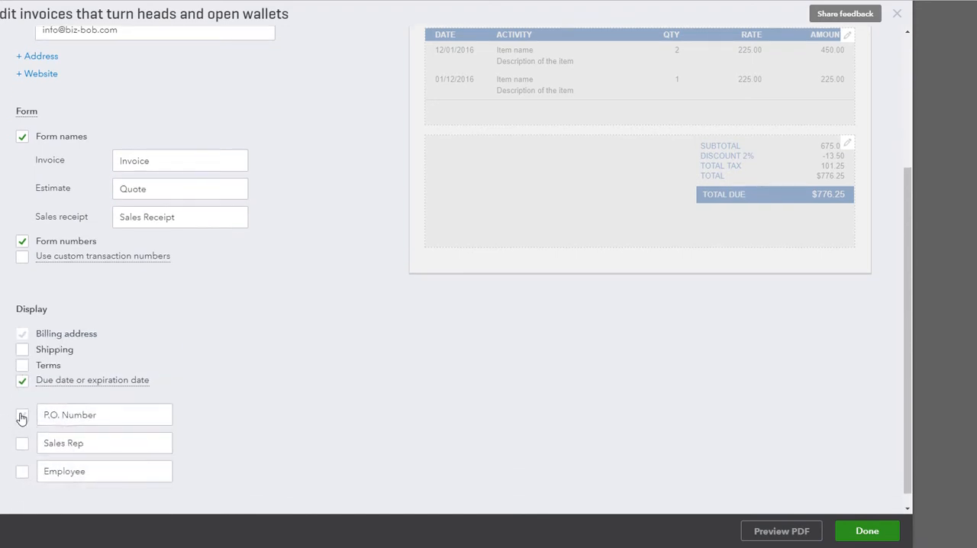
left_click(22, 416)
left_click(22, 471)
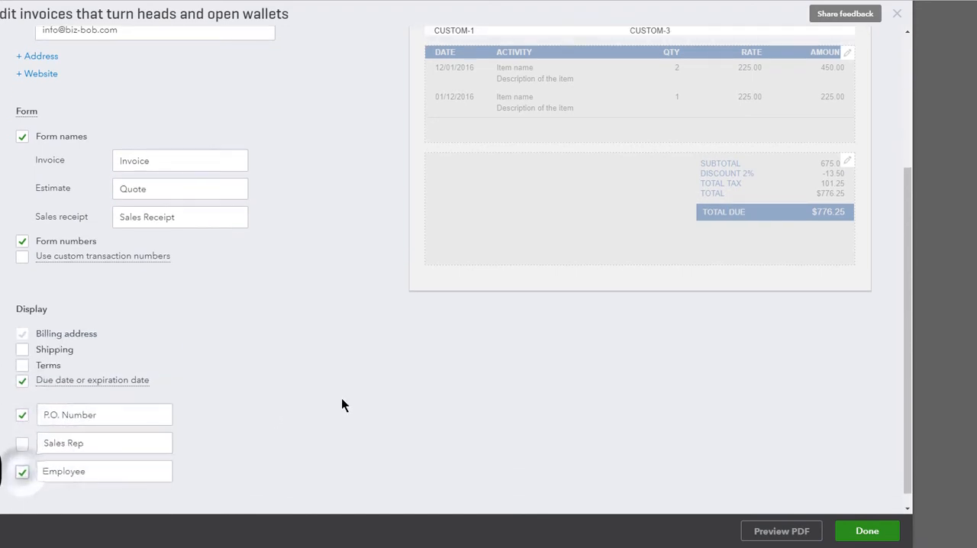
- Turn off the Employee and P.O. Number custom fields again
scroll(341, 404, "up", 2)
scroll(316, 384, "down", 2)
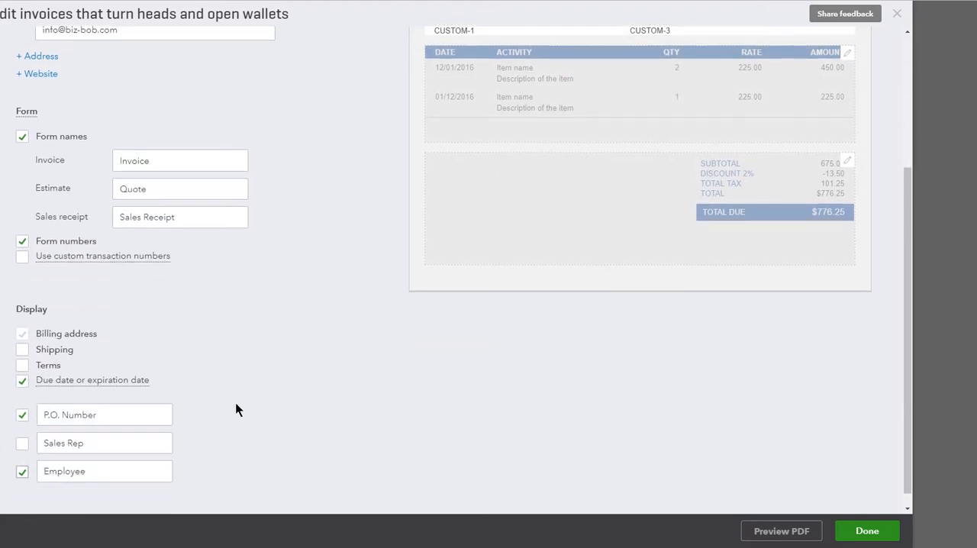
left_click(21, 471)
left_click(21, 415)
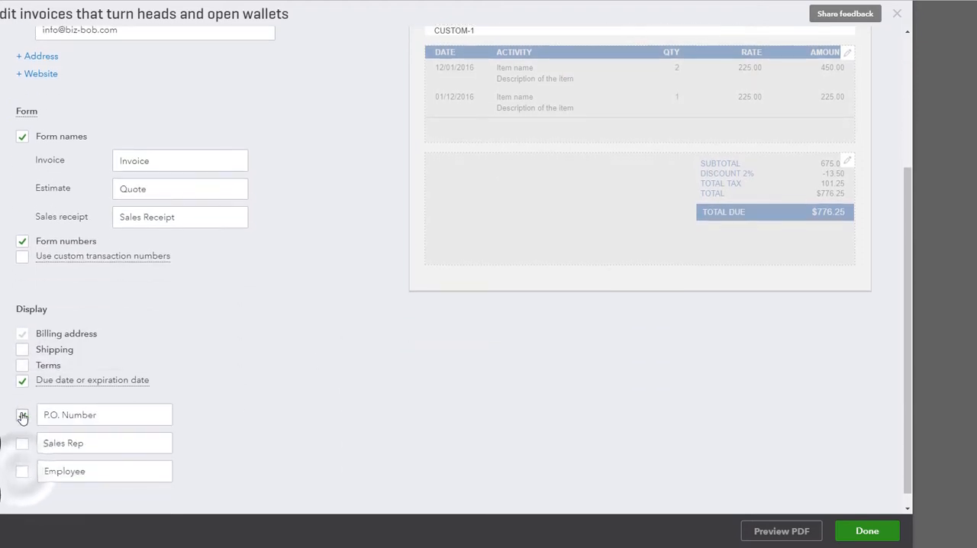
- Open the invoice's activity table section for editing and toggle the account summary and the Date column to compare the layout
scroll(348, 397, "up", 3)
left_click(470, 295)
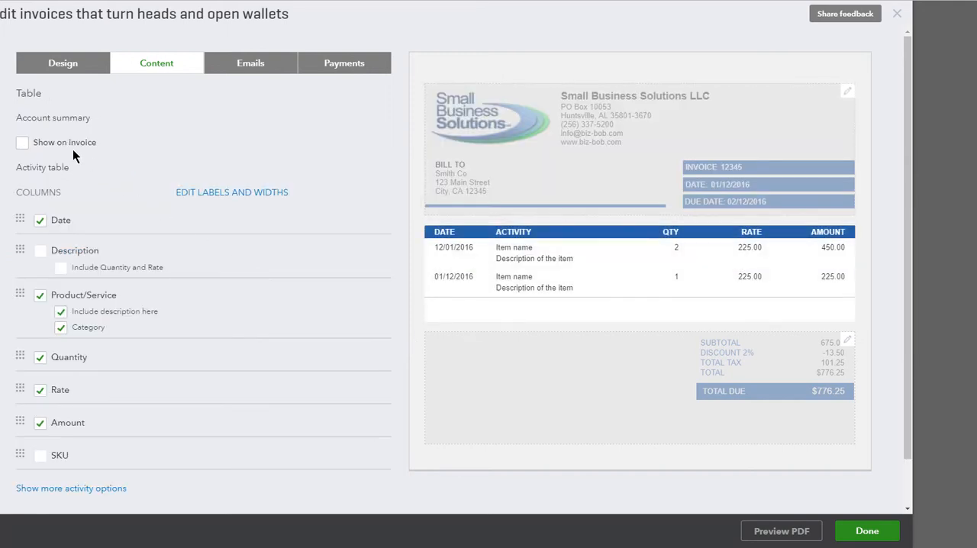
left_click(22, 144)
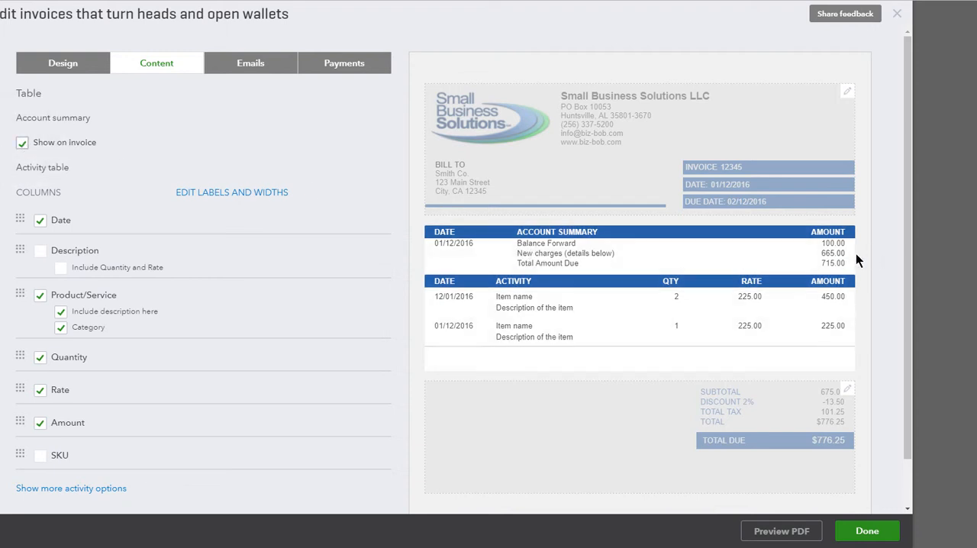
left_click(22, 143)
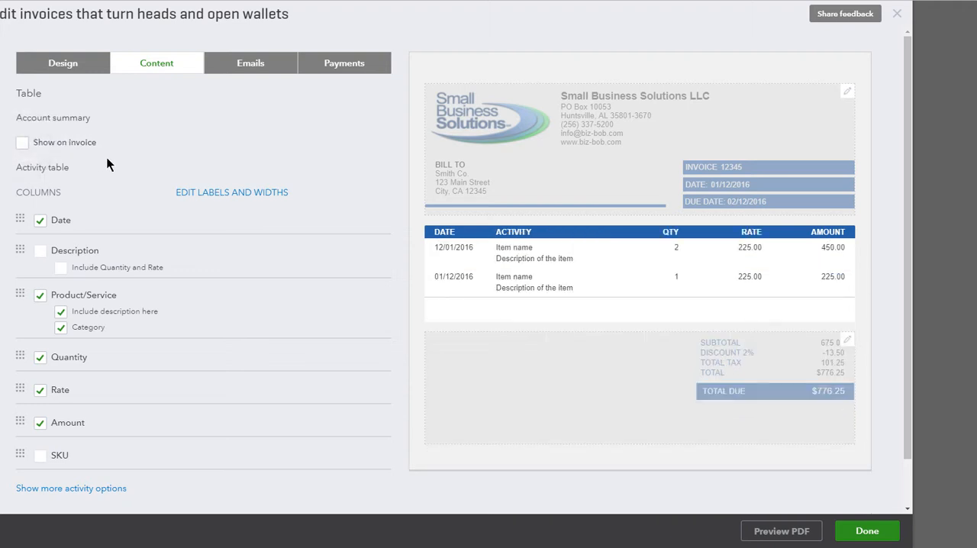
left_click(41, 226)
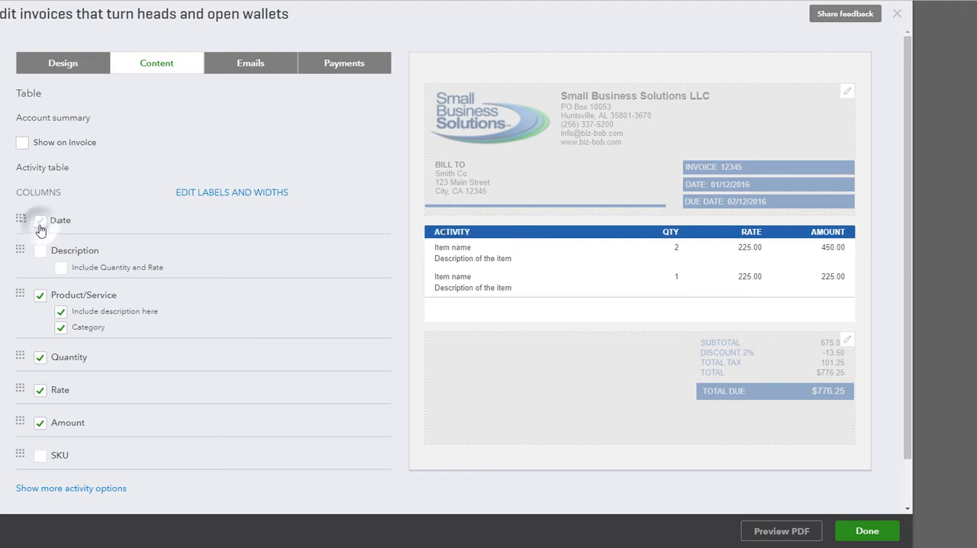
left_click(40, 226)
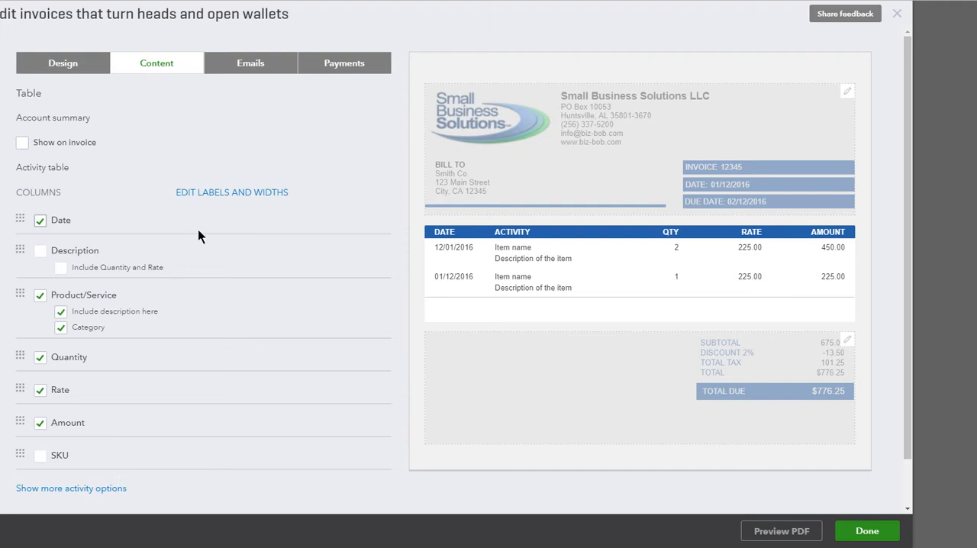
- Show the column labels and widths and set the Date column's width to 18
left_click(214, 193)
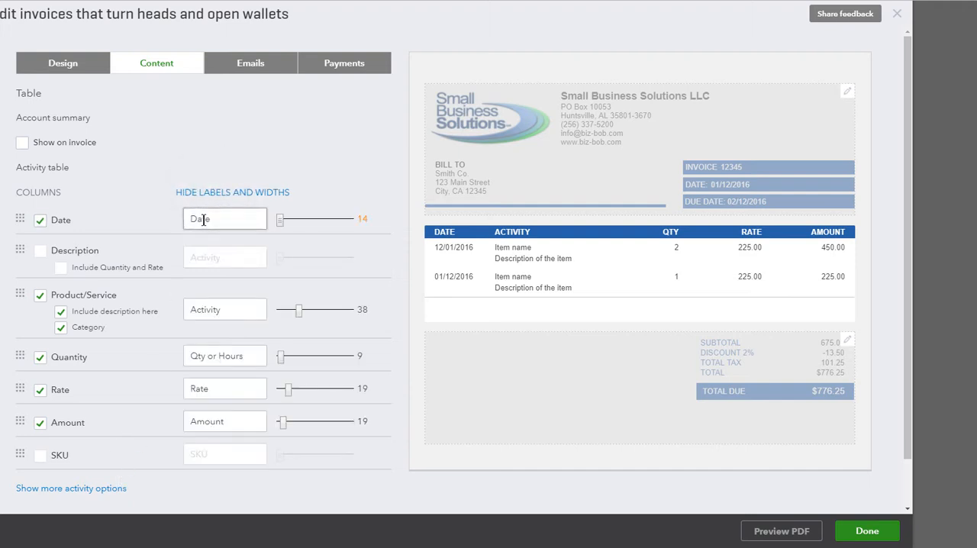
mouse_move(280, 218)
left_mouse_down()
mouse_move(295, 217)
mouse_move(284, 218)
left_mouse_up()
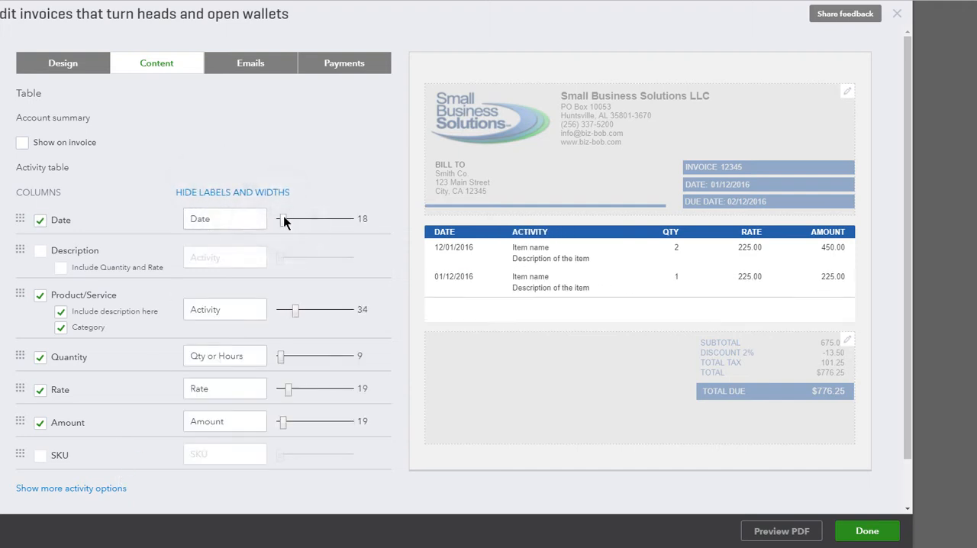
double_click(222, 220)
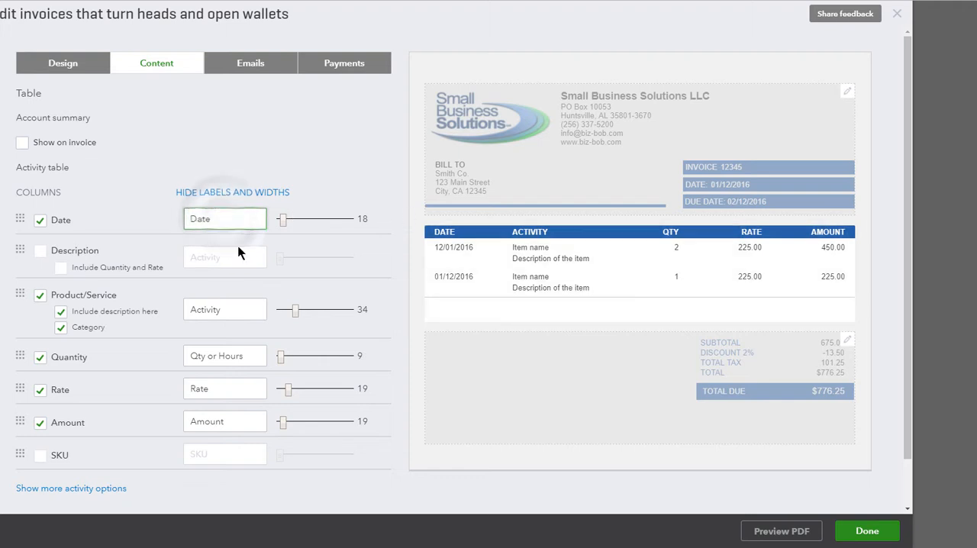
- In the additional activity options, try Collapse activity rows and enable Show progress on line items (email only)
scroll(236, 275, "down", 1)
left_click(50, 437)
scroll(46, 458, "down", 2)
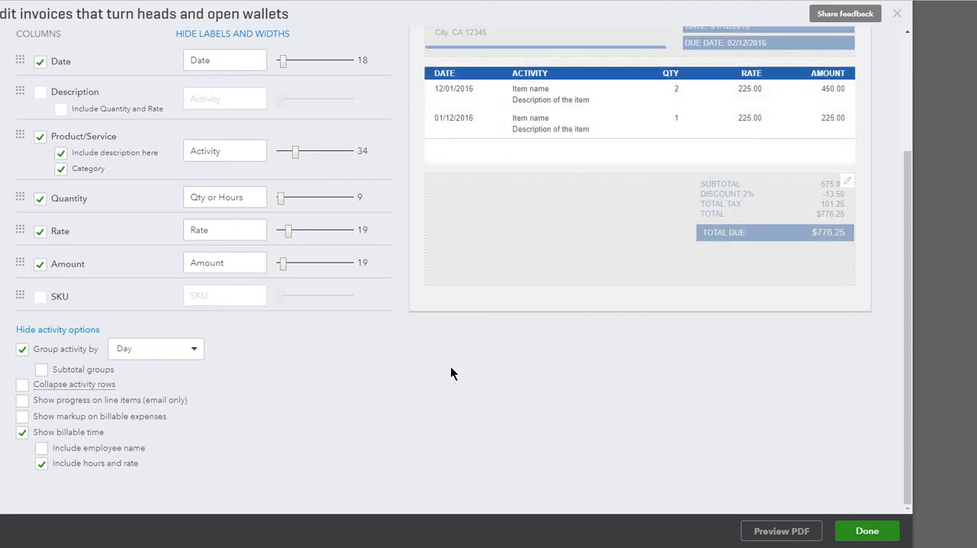
left_click(23, 388)
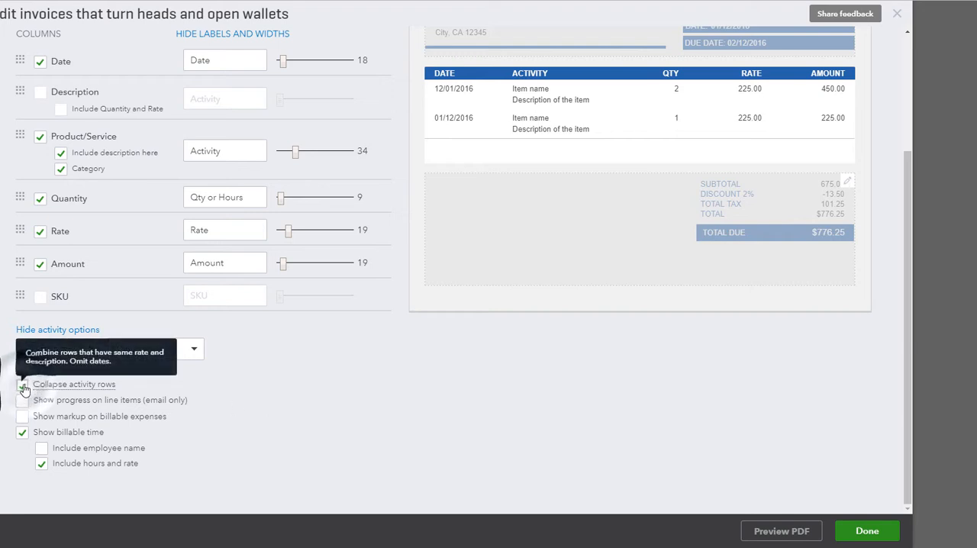
left_click(22, 385)
left_click(23, 401)
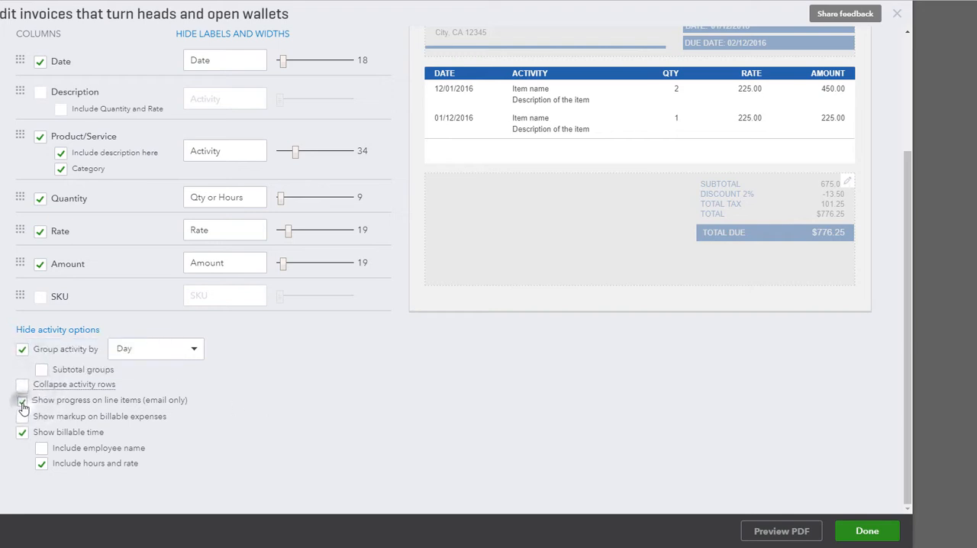
- Turn Show progress on line items (email only) back off and open the invoice's footer section for editing
left_click(23, 402)
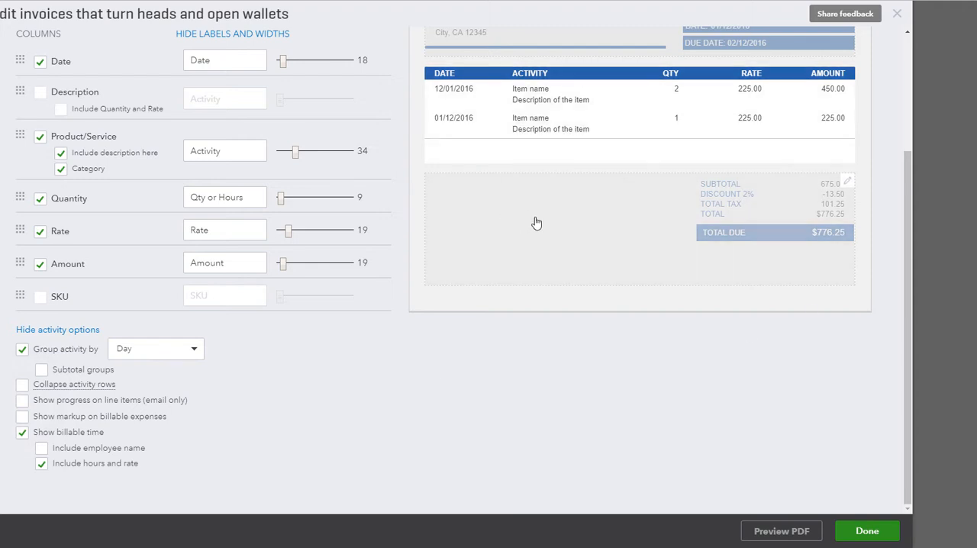
scroll(370, 415, "up", 3)
left_click(477, 371)
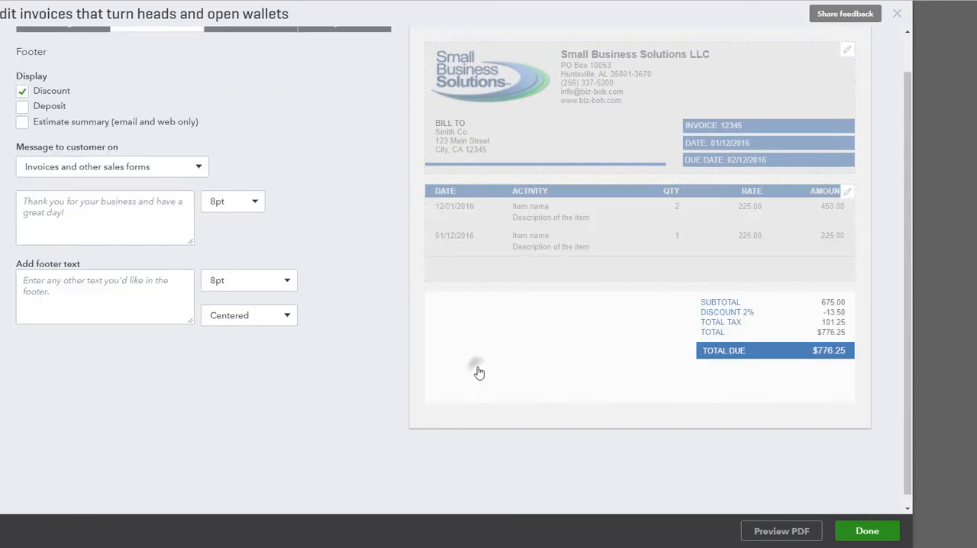
scroll(599, 359, "up", 1)
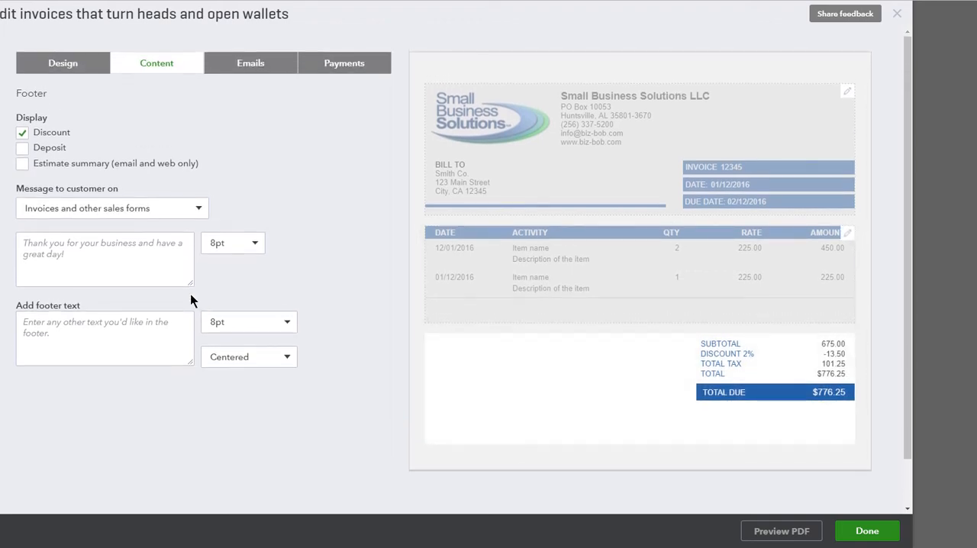
- Try the footer's Deposit line on and off, and enter "Thank you! (-:" as the message to customers on invoices and other sales forms
left_click(22, 150)
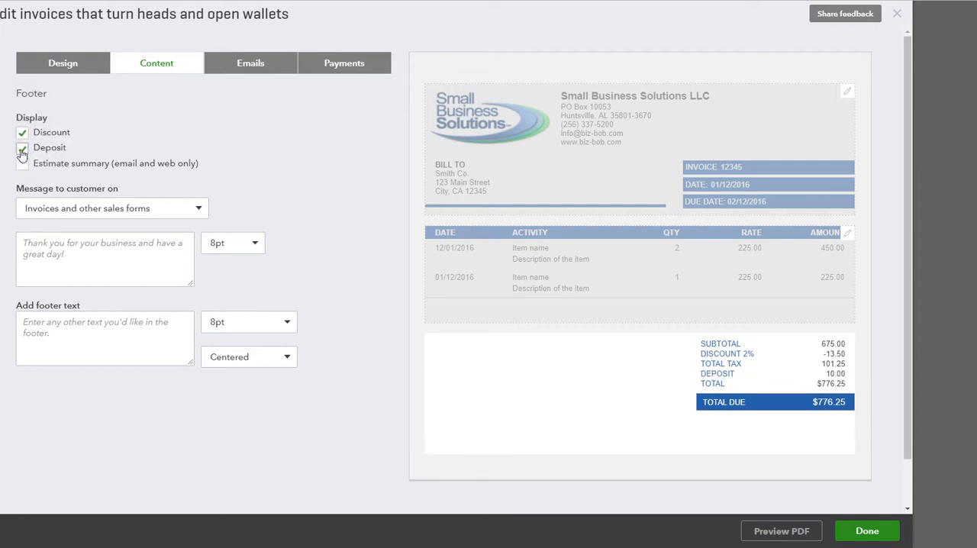
left_click(22, 149)
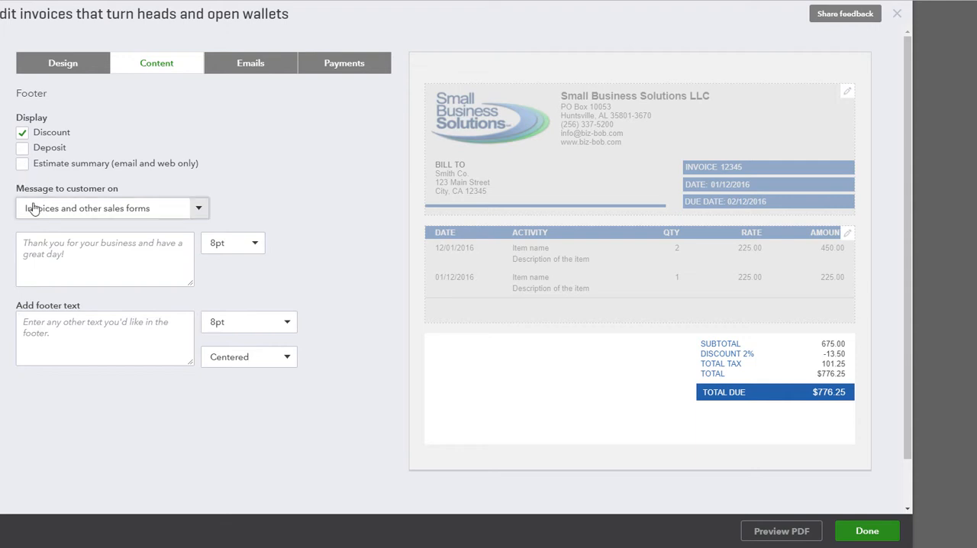
left_click(42, 243)
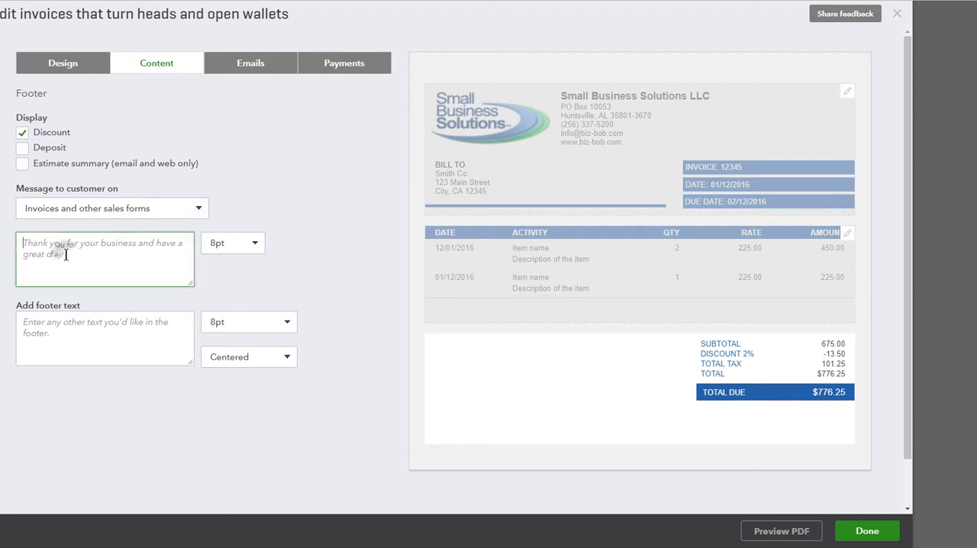
type("Thank you! (-:")
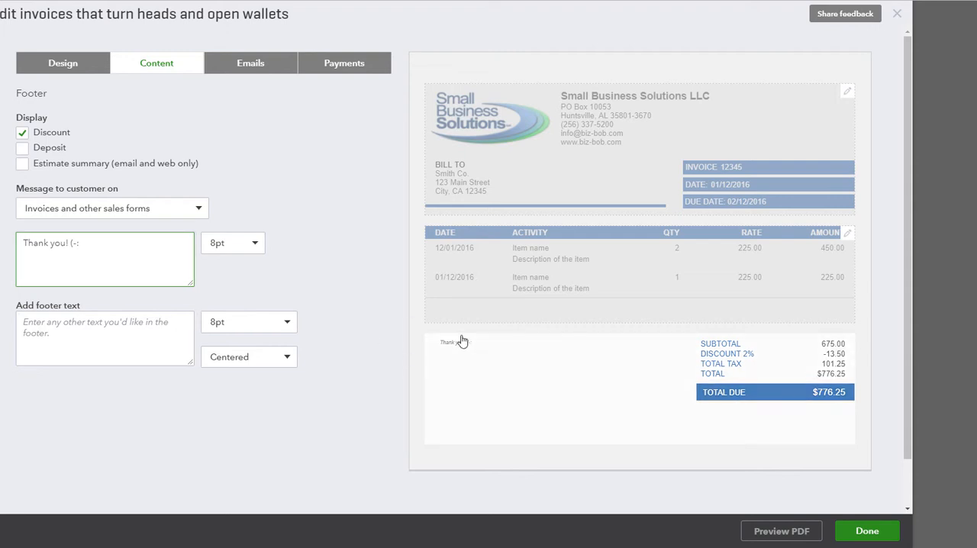
- Add the footer text "Thank You!!!!" and set its alignment to Right
left_click(131, 322)
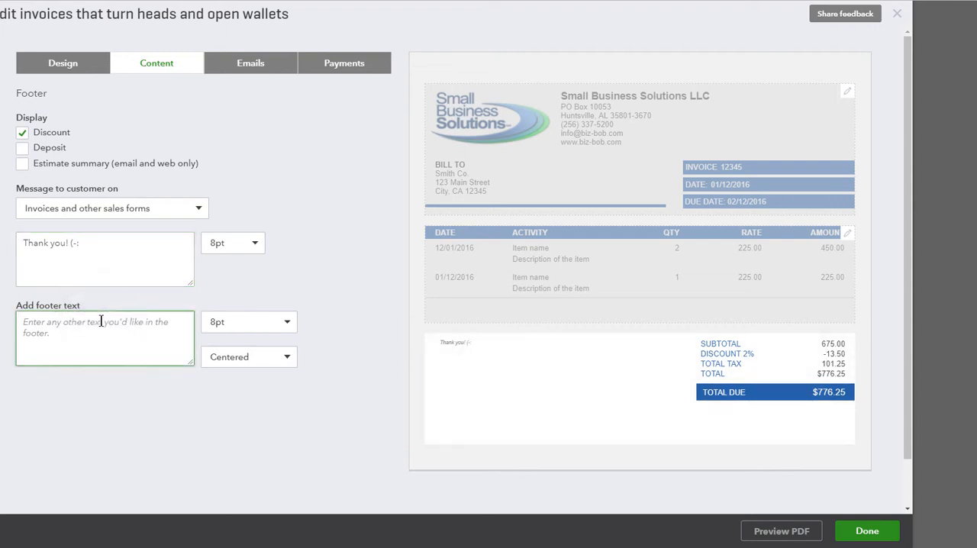
type("Th")
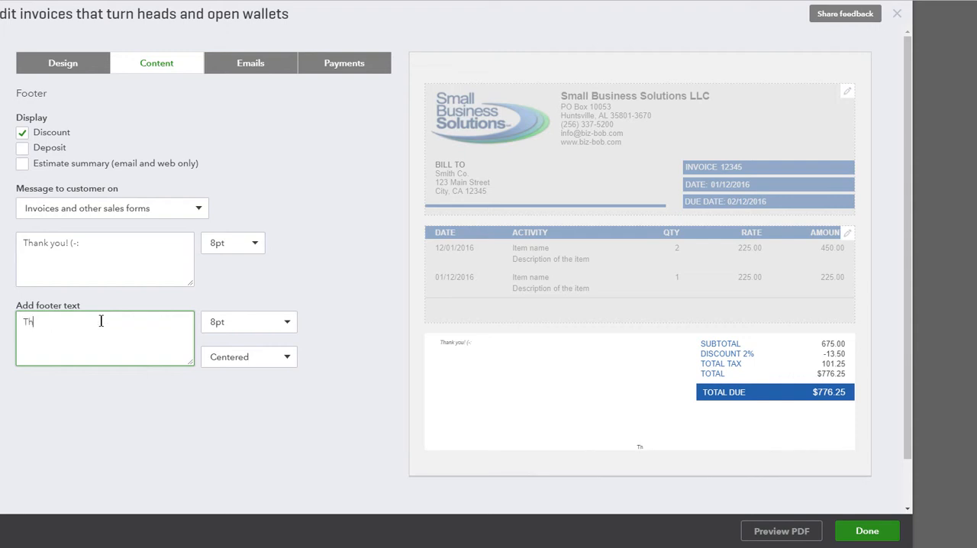
type("ank You!!!!")
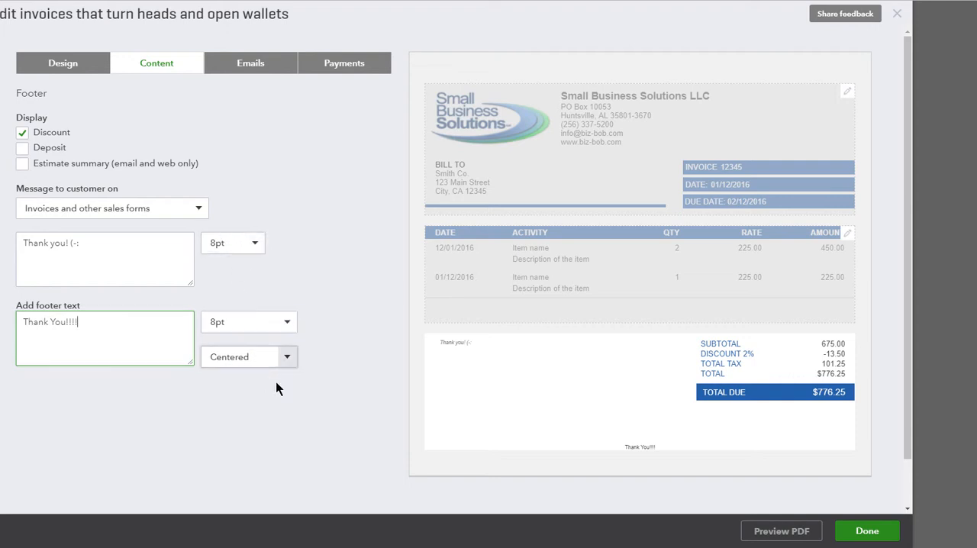
left_click(286, 358)
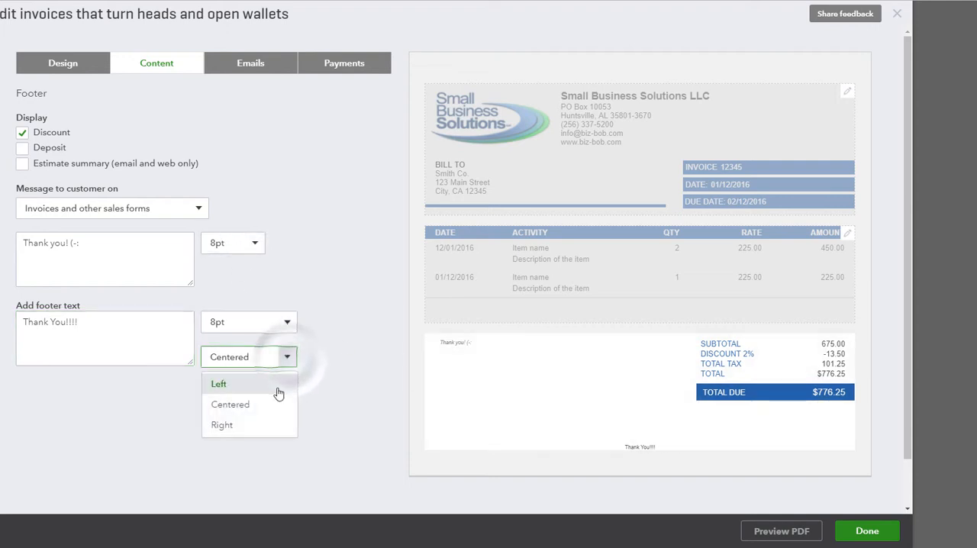
left_click(261, 435)
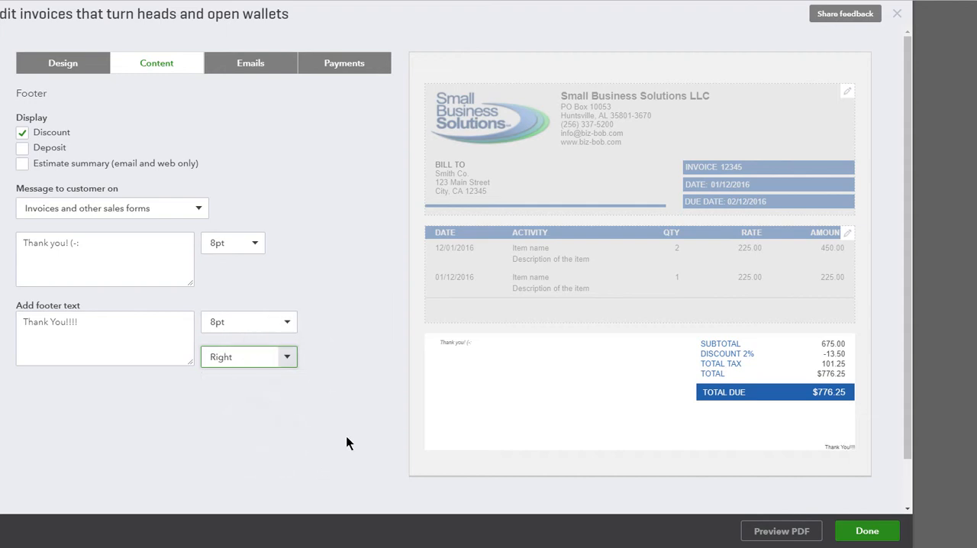
- Open the email settings for the invoice and review the preview of the full-details email
left_click(253, 65)
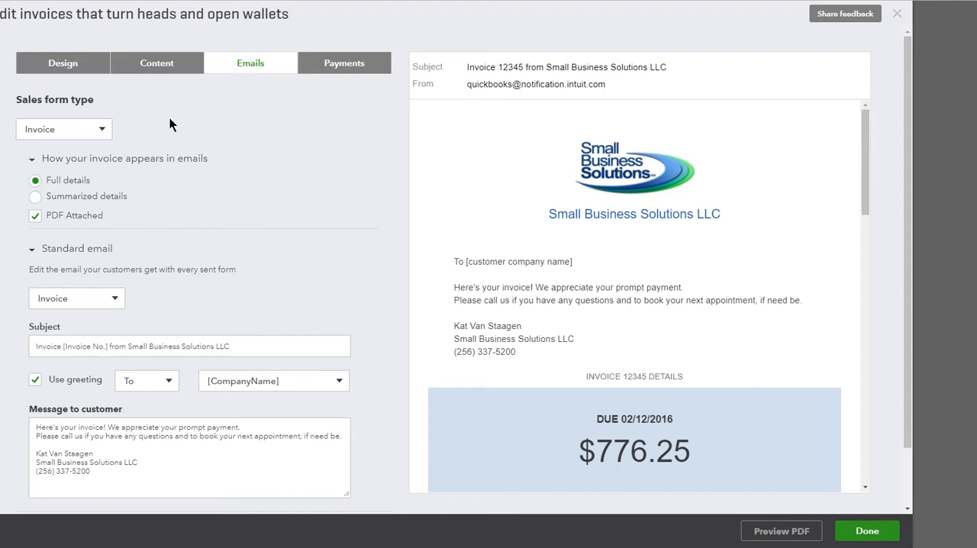
scroll(192, 151, "down", 1)
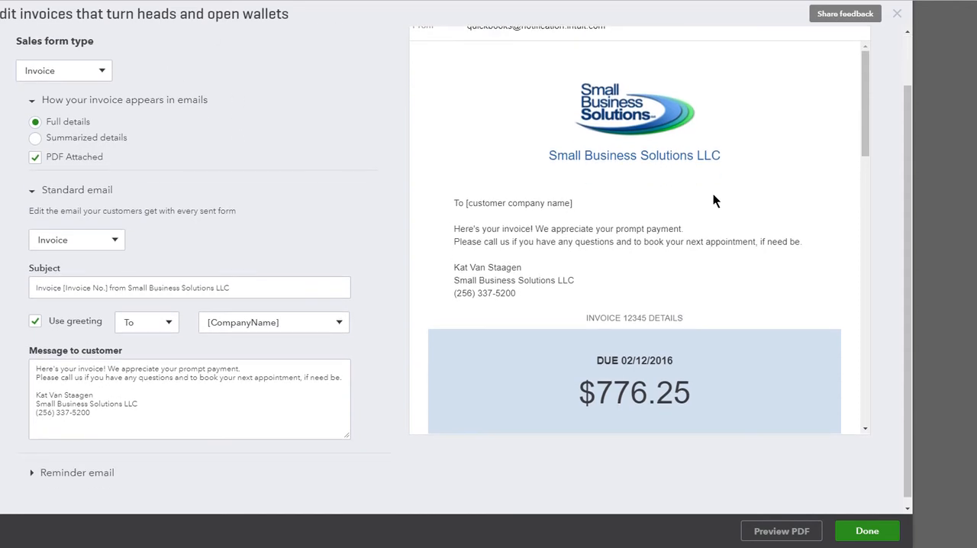
scroll(687, 153, "down", 1)
scroll(581, 166, "down", 12)
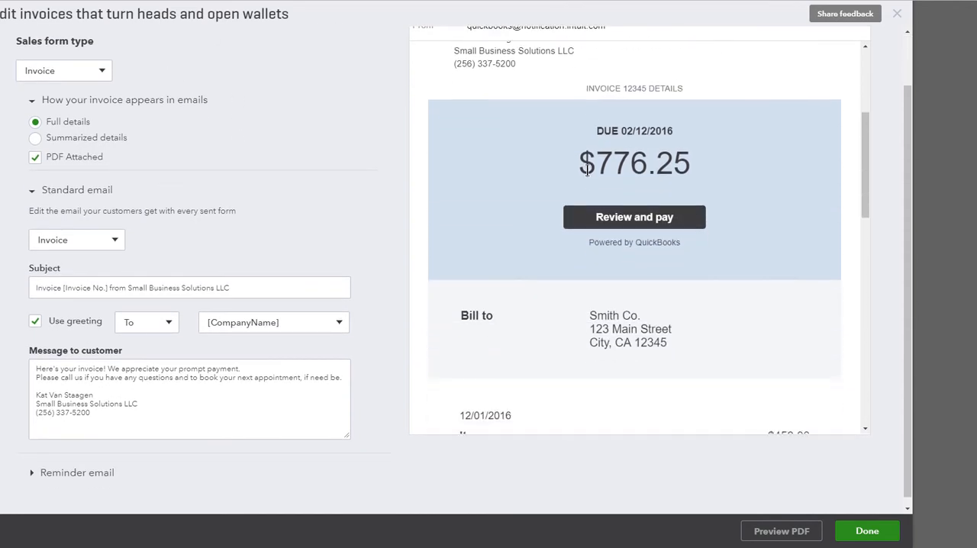
scroll(627, 364, "up", 10)
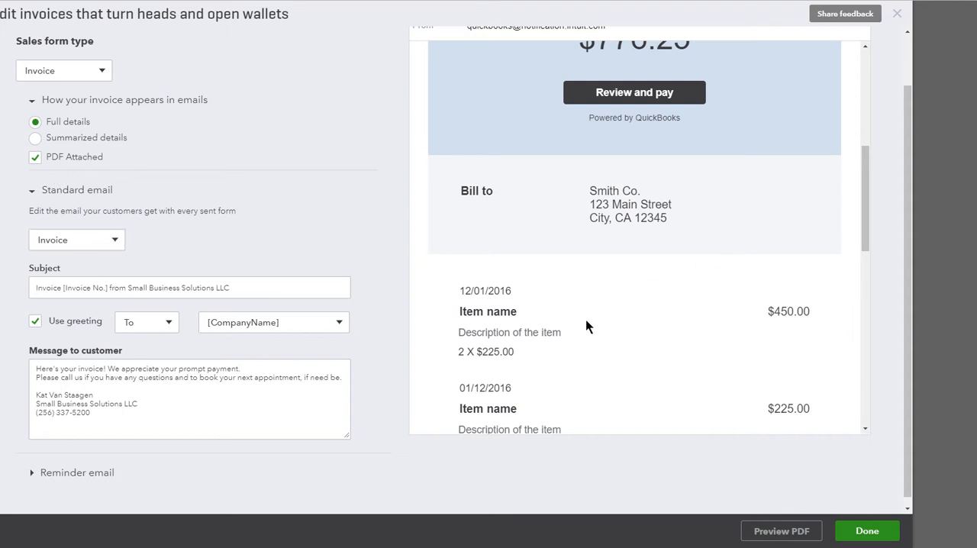
- Try Summarized details for the invoice email, look through its preview, and switch back to Full details
left_click(33, 139)
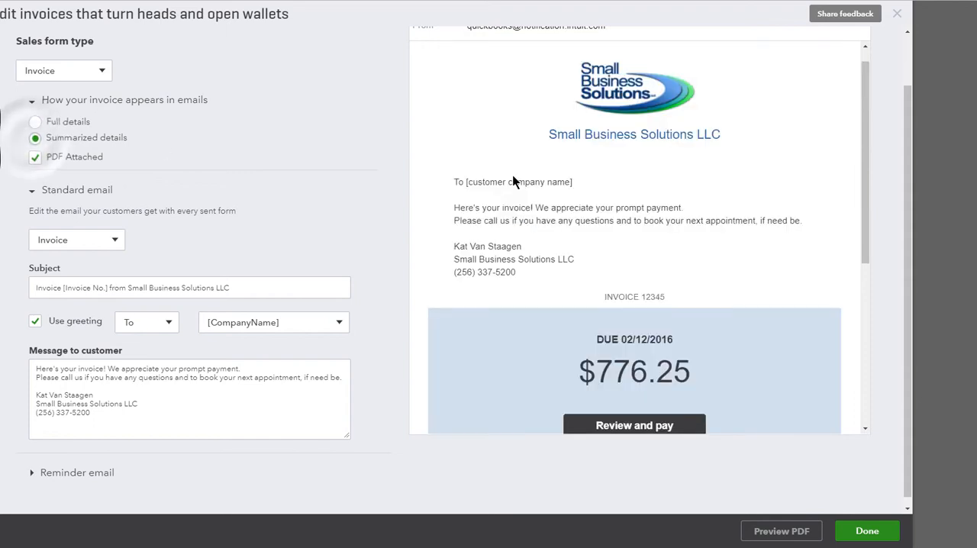
scroll(519, 183, "down", 4)
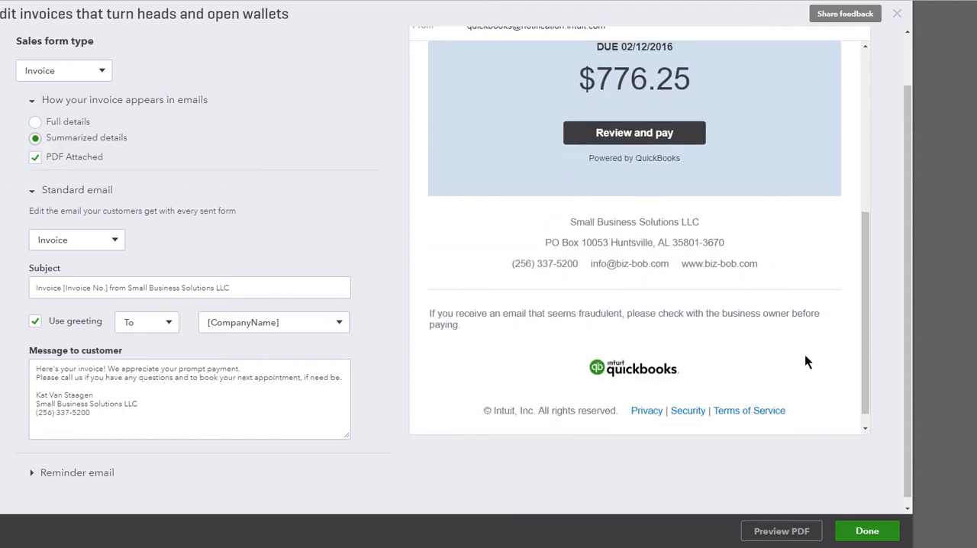
scroll(649, 381, "up", 4)
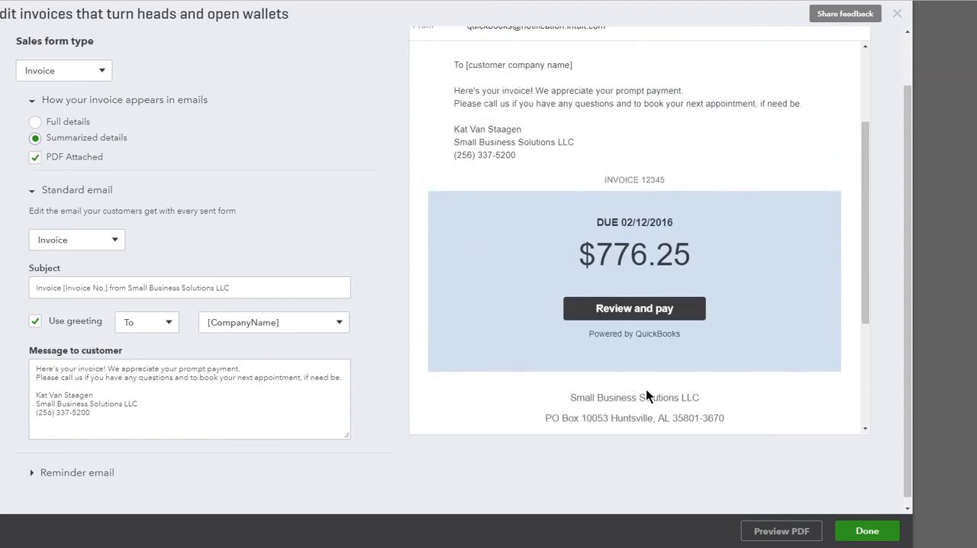
scroll(706, 400, "down", 2)
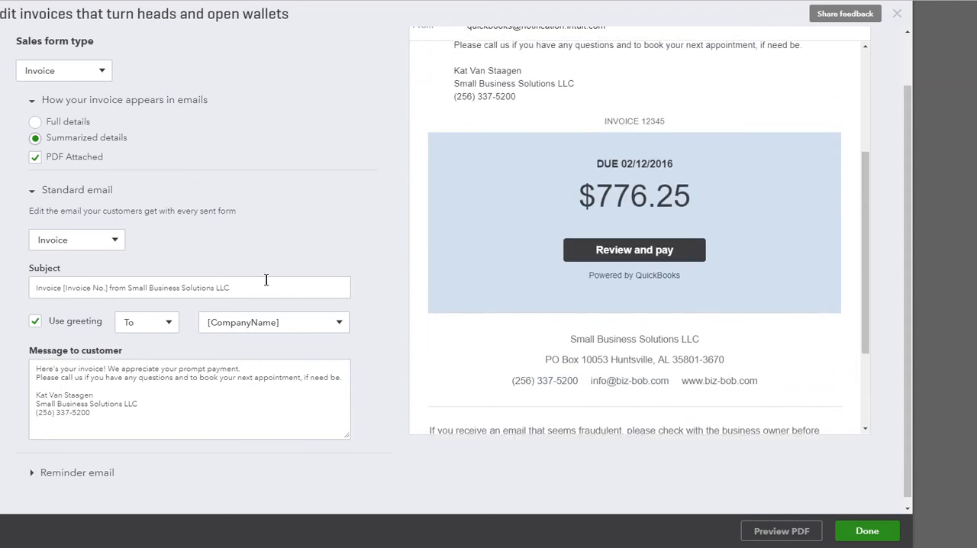
left_click(36, 123)
- Examine the line items, totals, customer message and footer text in the full-details email preview
scroll(471, 245, "up", 2)
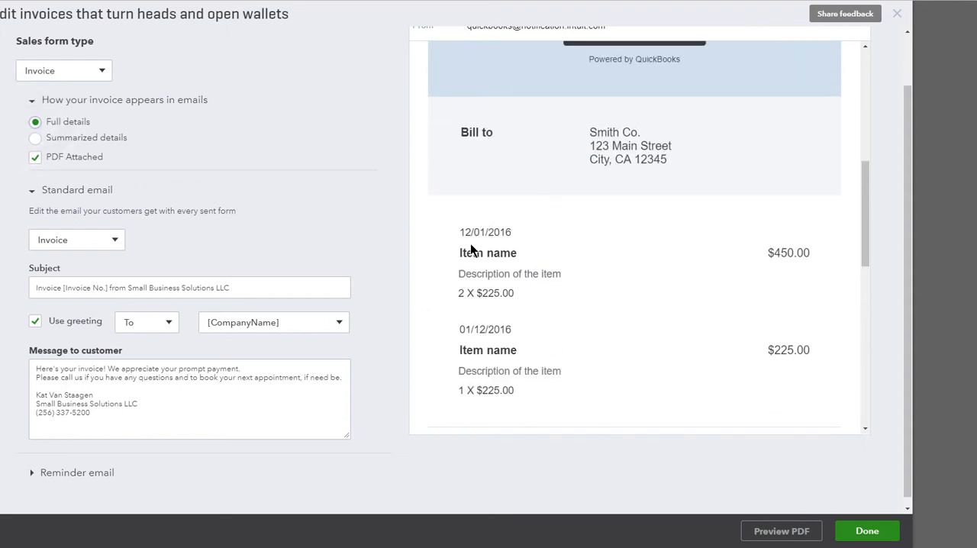
left_click_drag(458, 238, 813, 379)
scroll(814, 379, "down", 7)
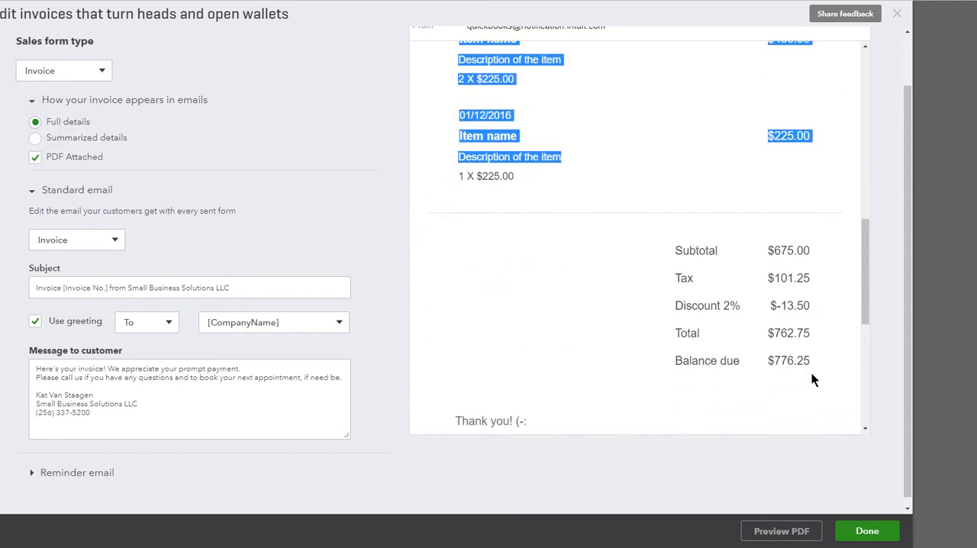
left_click_drag(816, 227, 734, 215)
scroll(734, 279, "up", 1)
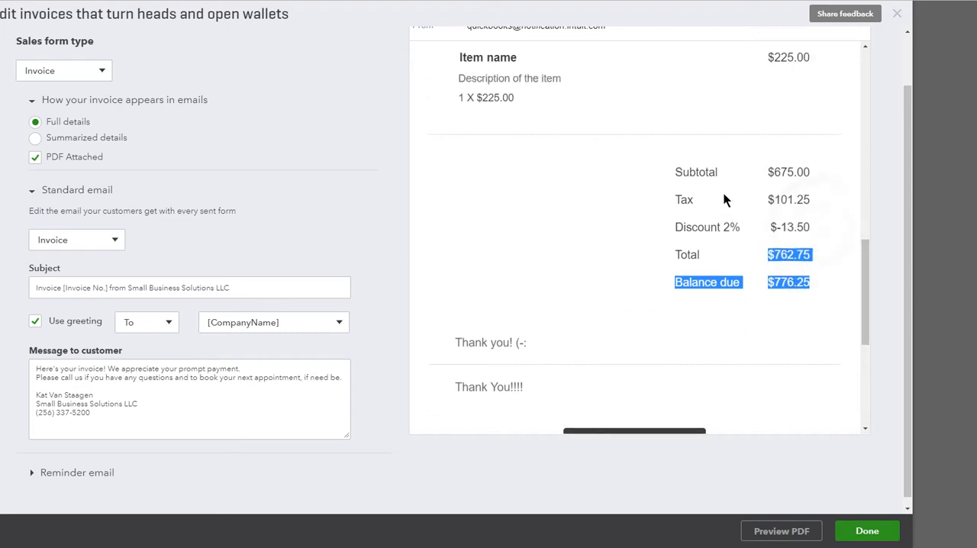
scroll(585, 301, "down", 3)
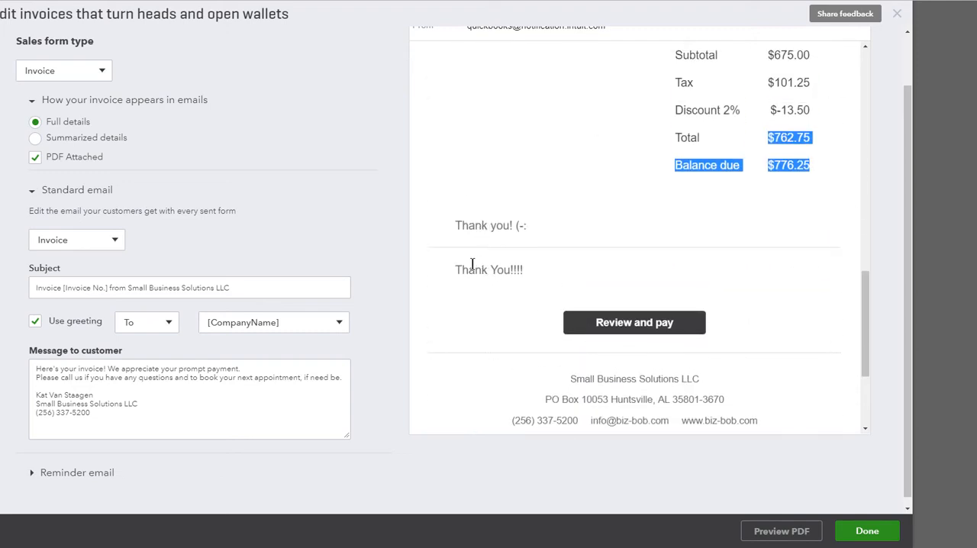
left_click_drag(458, 226, 532, 226)
scroll(537, 229, "up", 15)
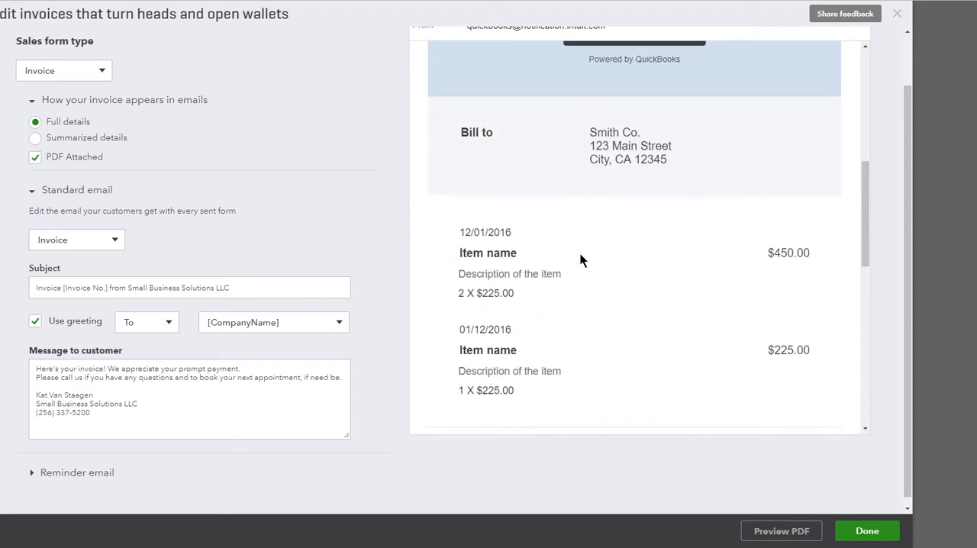
scroll(647, 309, "down", 5)
right_click(646, 310)
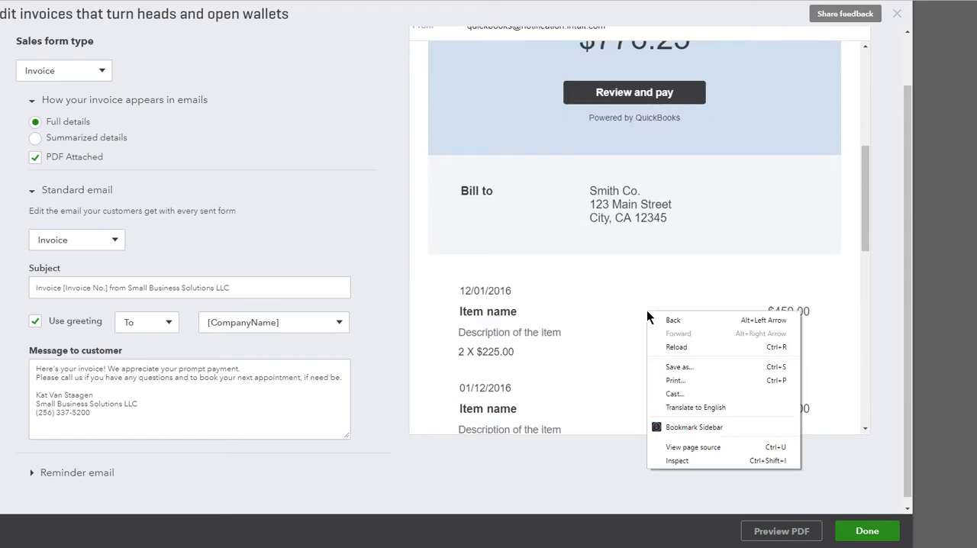
left_click(625, 275)
scroll(635, 311, "up", 5)
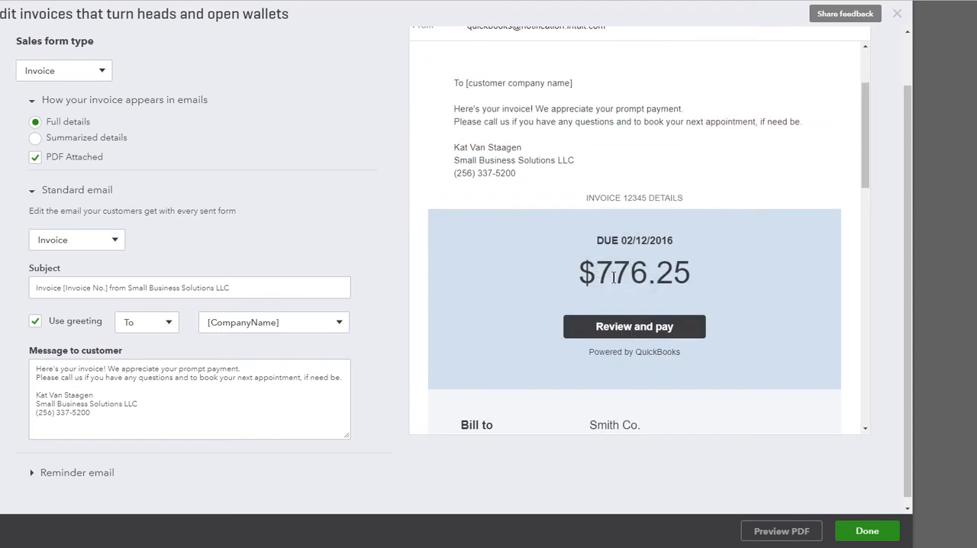
scroll(746, 263, "up", 3)
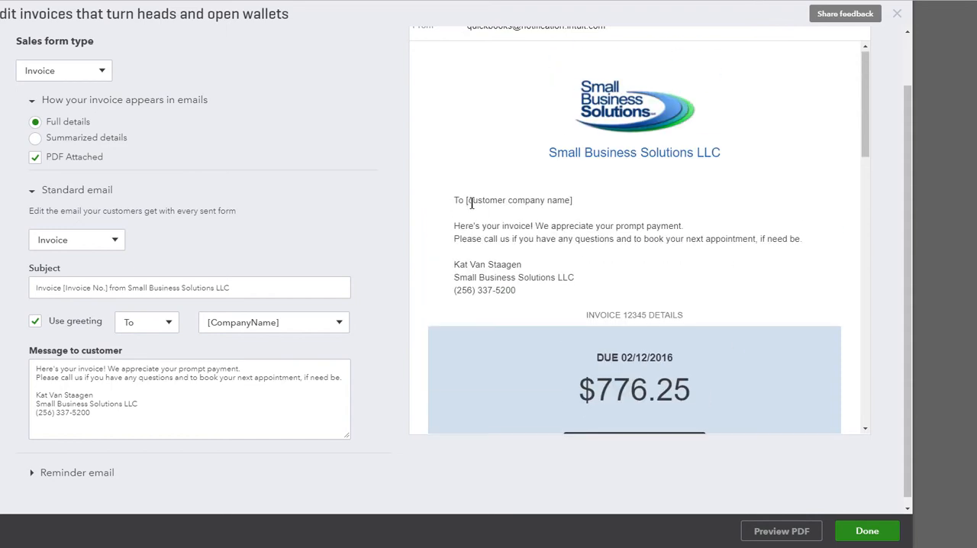
- Check the greeting's name and salutation choices and the message to customer in the standard invoice email
left_click_drag(470, 201, 544, 201)
left_click(338, 321)
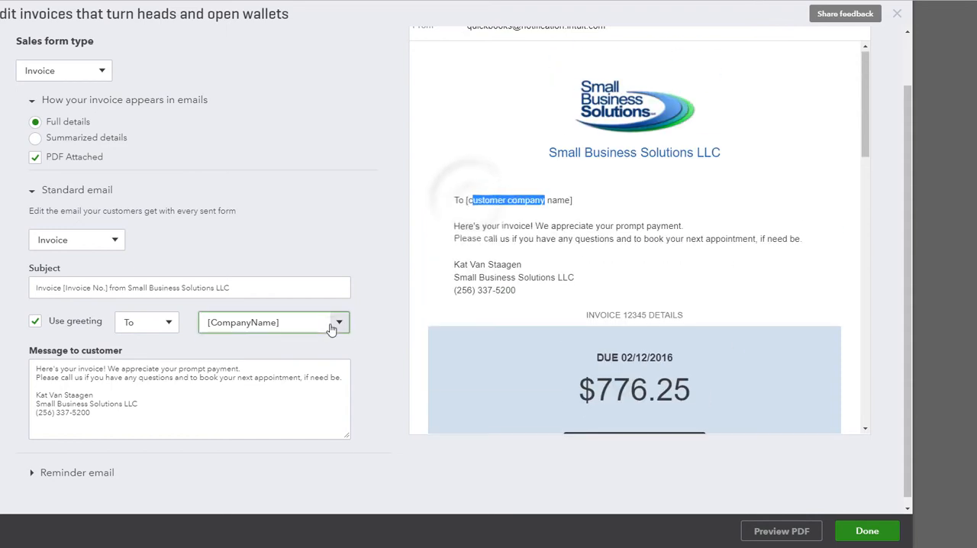
left_click(372, 260)
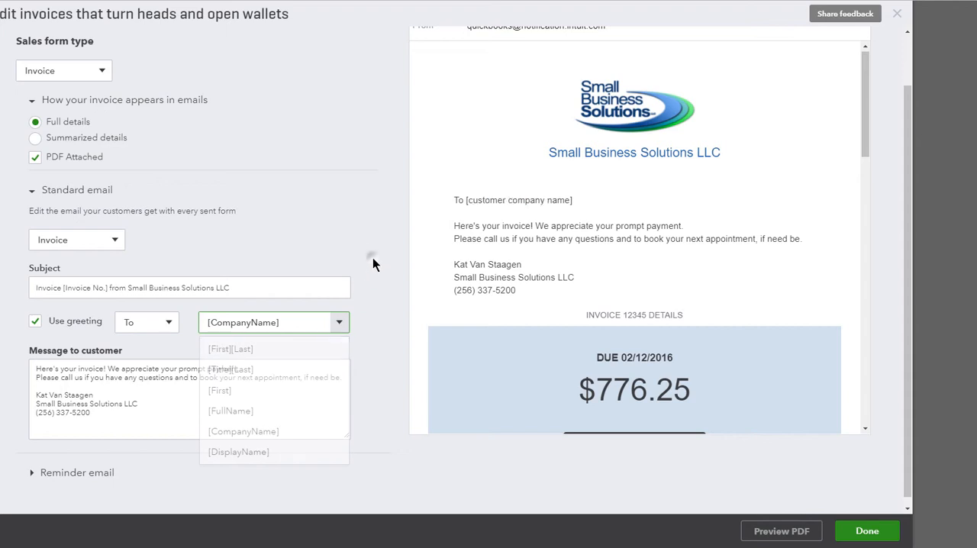
left_click(169, 324)
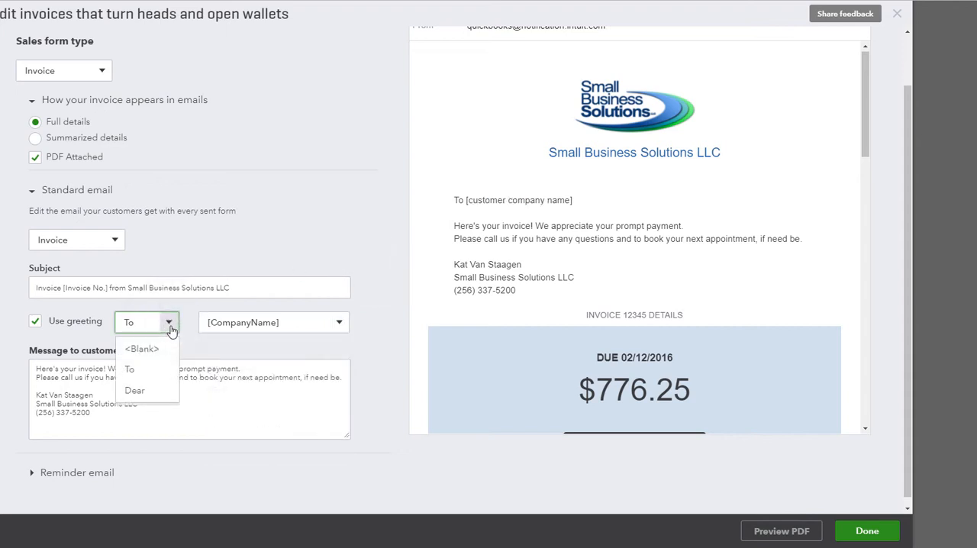
left_click(169, 322)
left_click(114, 393)
left_click_drag(103, 425, 21, 369)
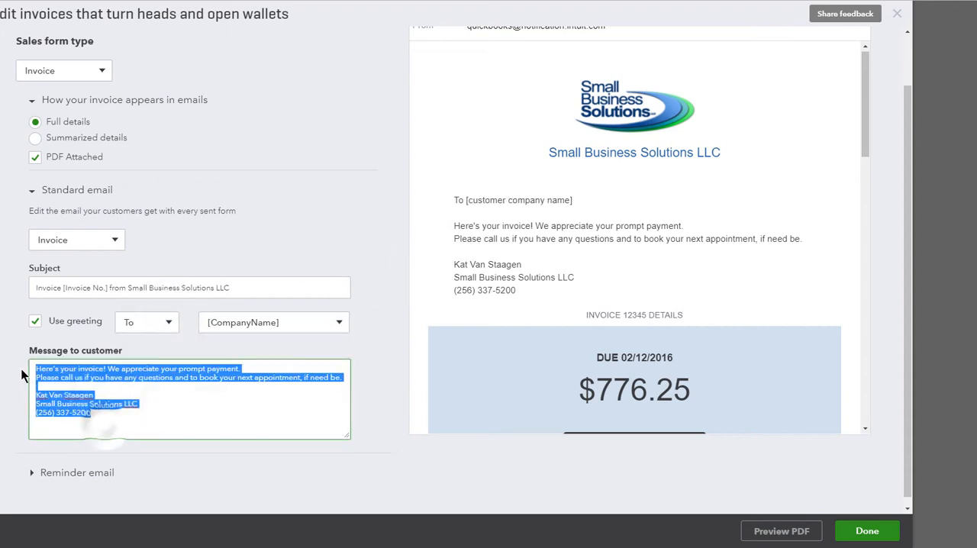
left_click(8, 371)
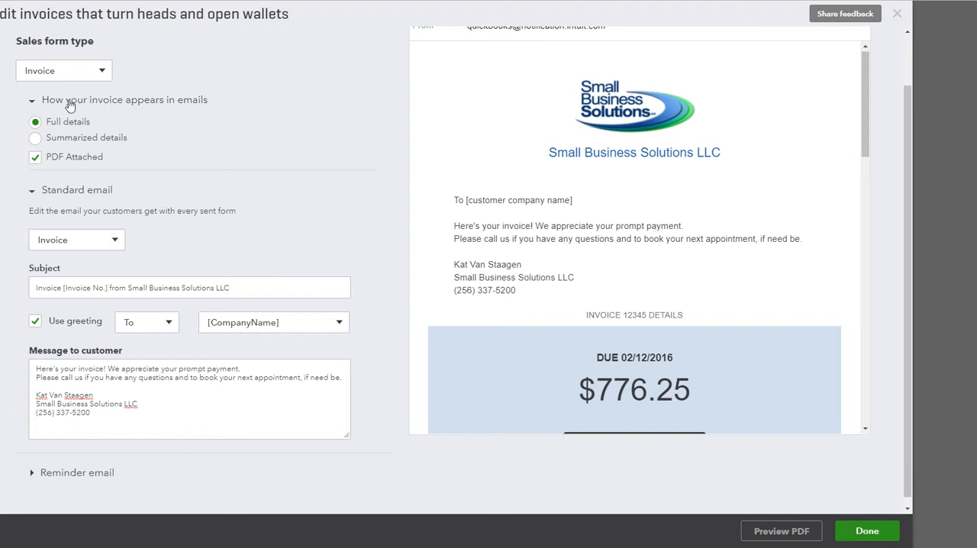
- Expand the reminder email section to view its subject, greeting and message
scroll(101, 345, "down", 1)
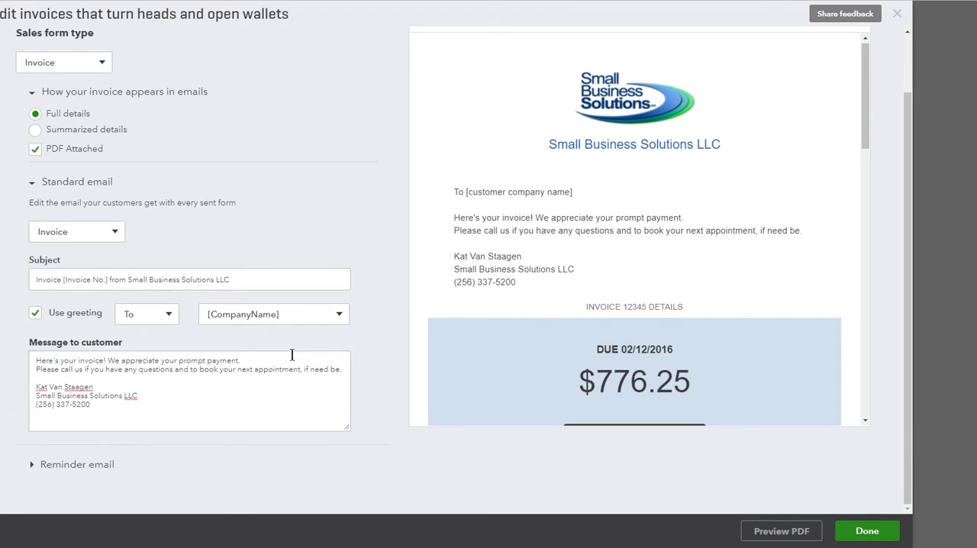
left_click(31, 464)
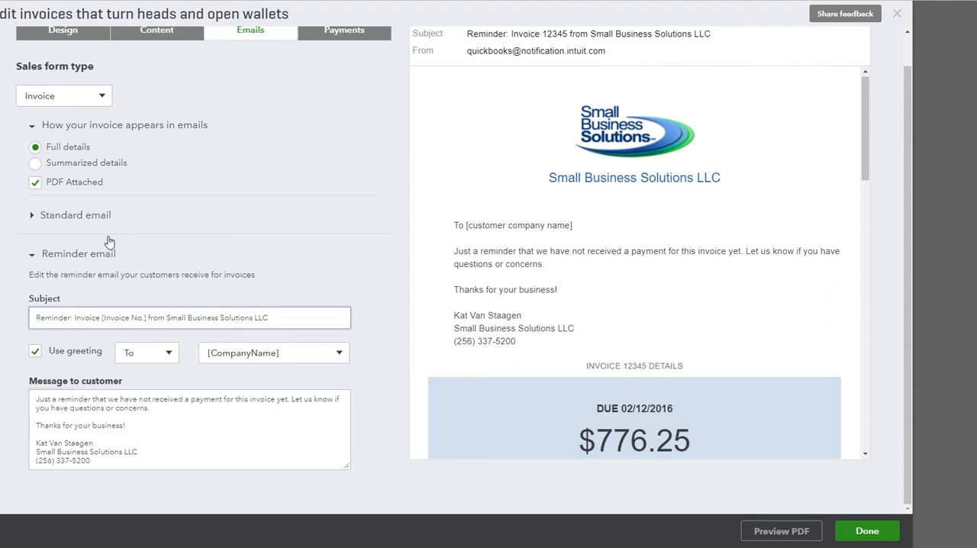
- Switch the email settings' sales form type to Estimate and to Sales Receipt to view each one's email preview
left_click(95, 108)
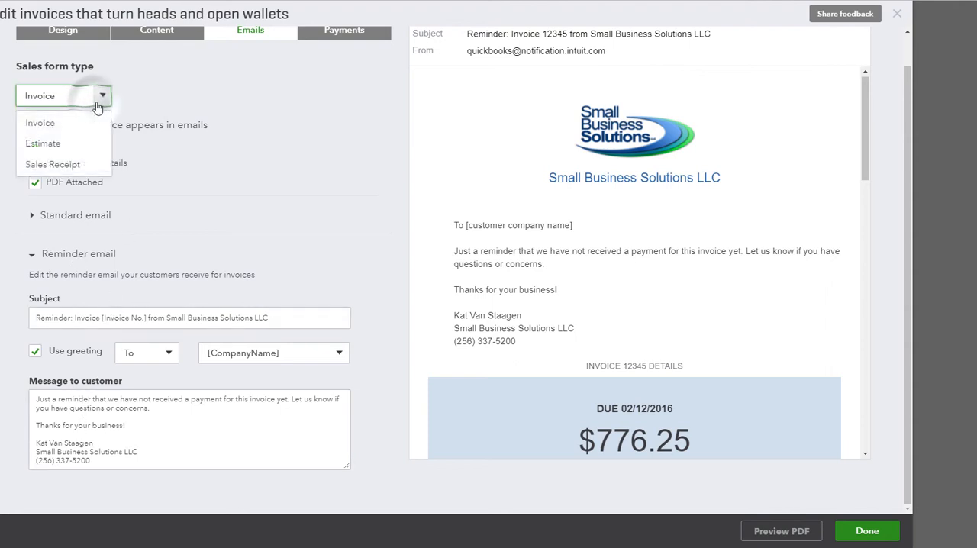
left_click(67, 146)
scroll(504, 175, "down", 5)
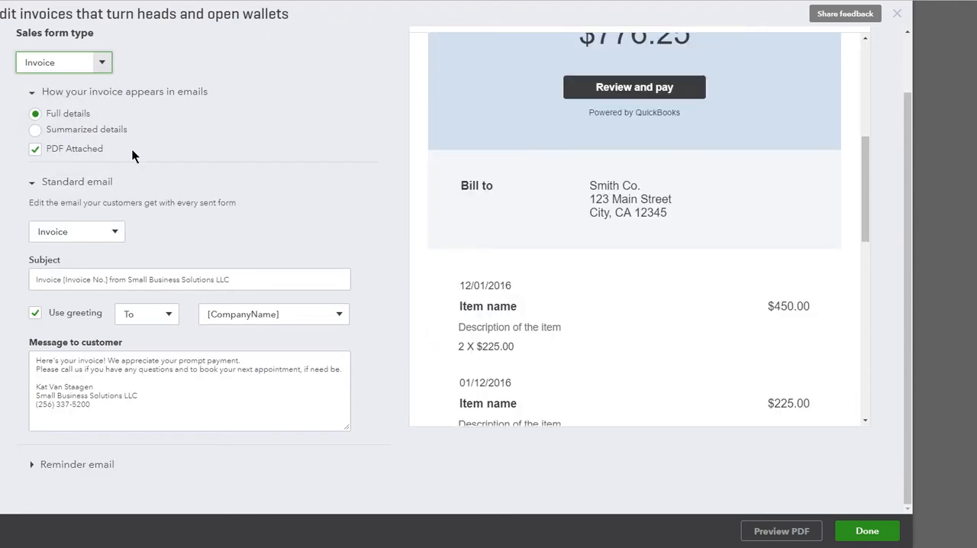
left_click(97, 65)
left_click(70, 107)
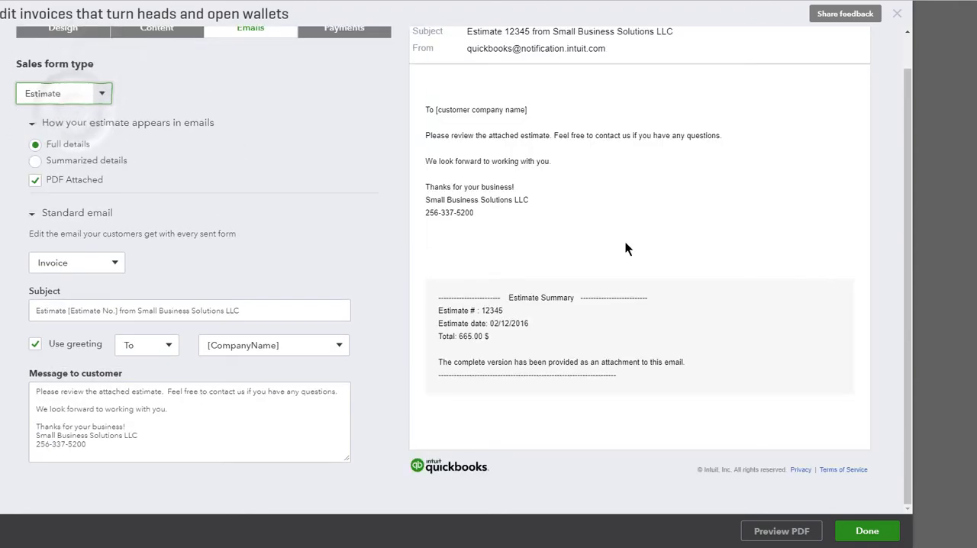
left_click(94, 97)
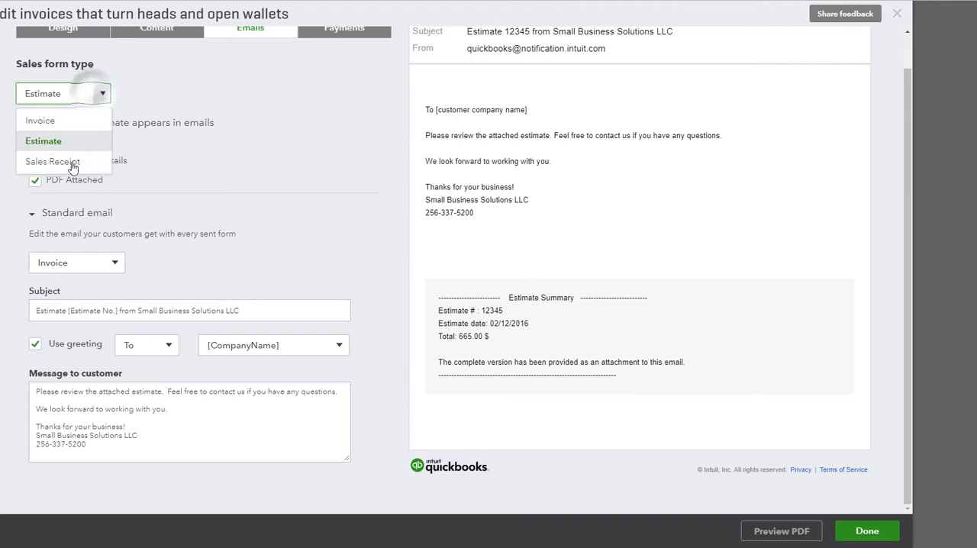
left_click(70, 161)
scroll(164, 301, "up", 1)
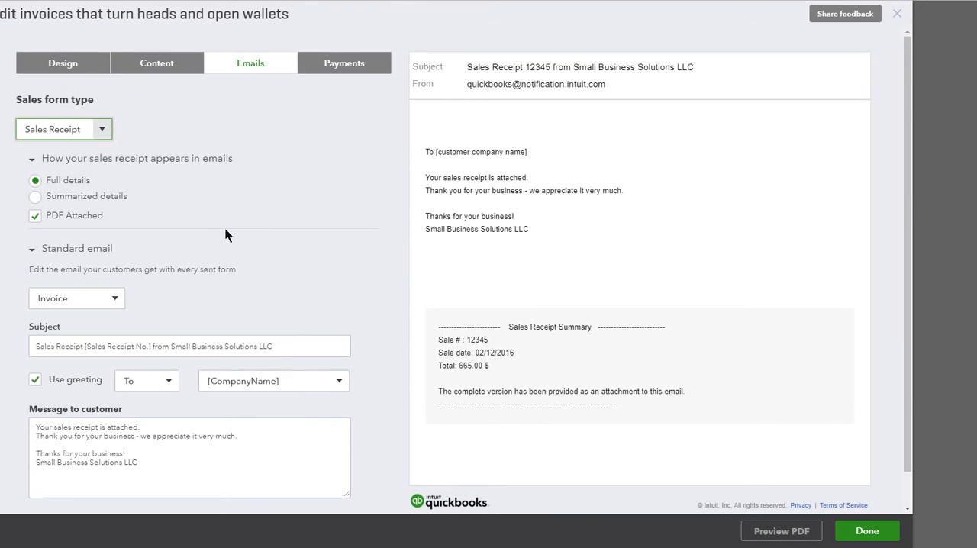
- In the online payment settings, turn off credit card and bank transfer, and turn bank transfer back on
left_click(371, 65)
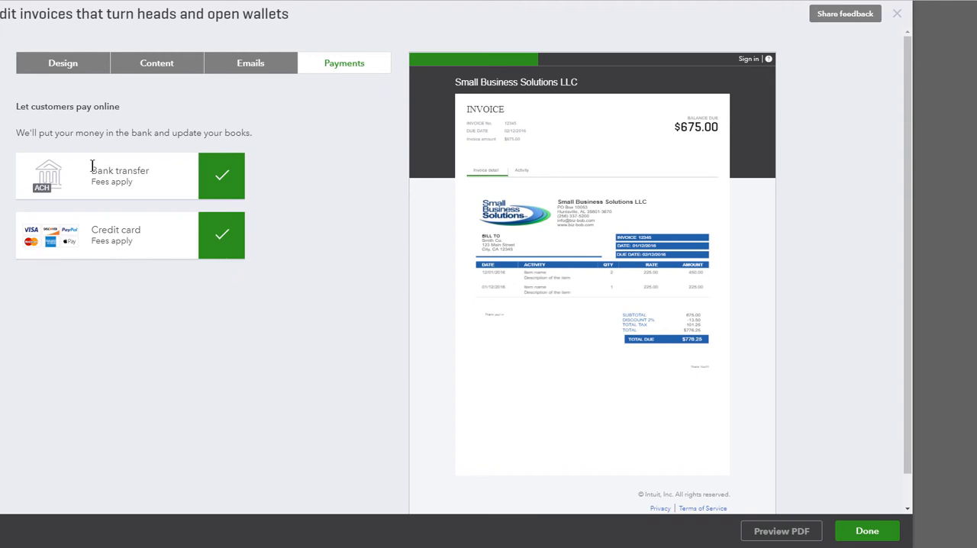
left_click(221, 236)
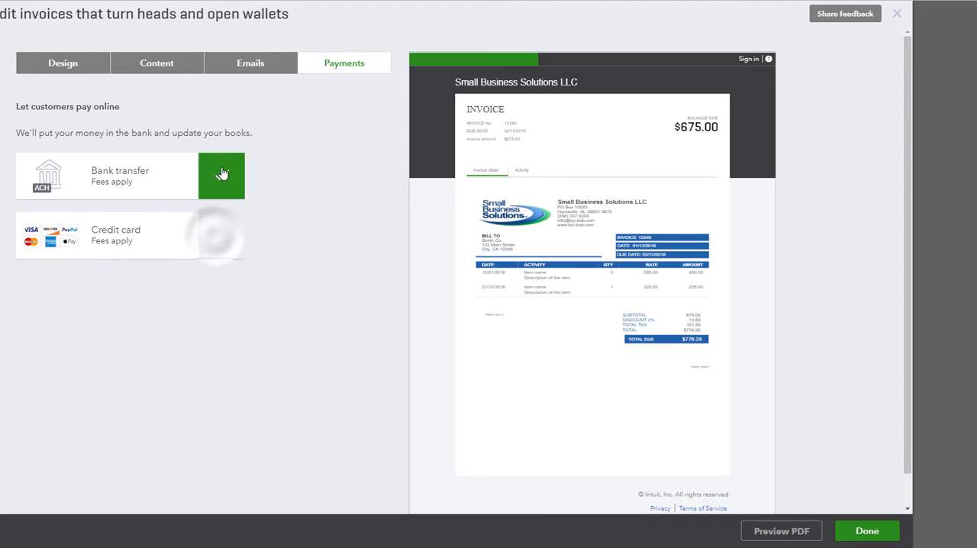
left_click(223, 174)
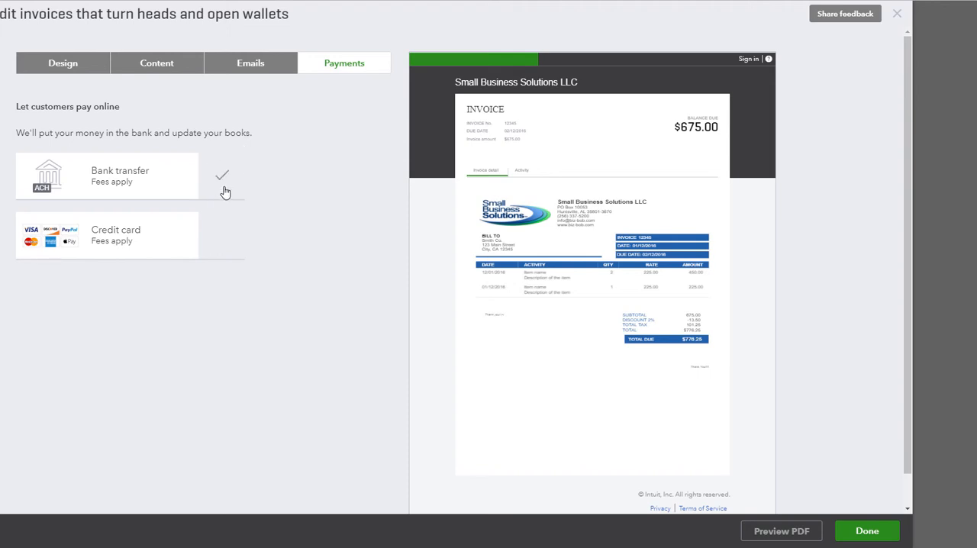
left_click(223, 190)
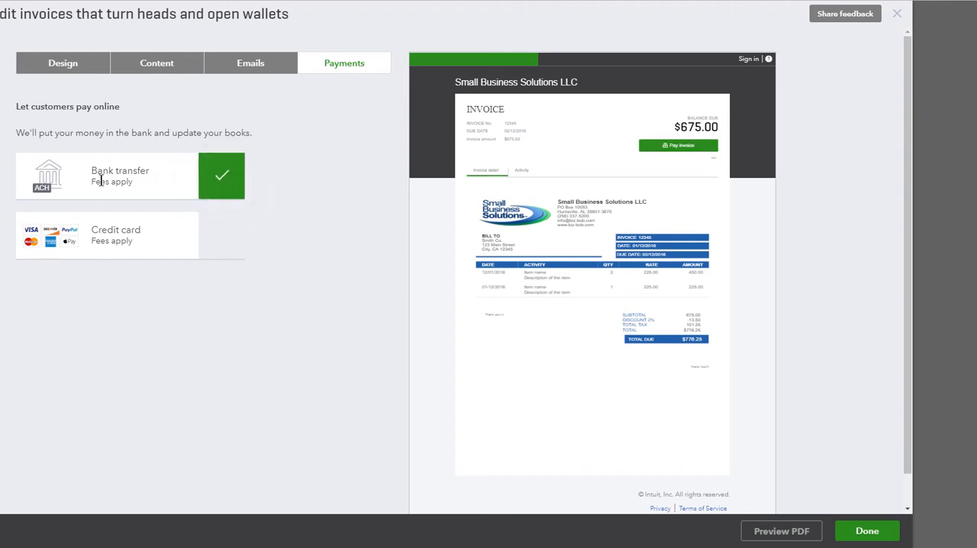
- Highlight the fee note under bank transfer, clear the selection, and close the form style editor
left_click_drag(93, 182, 139, 181)
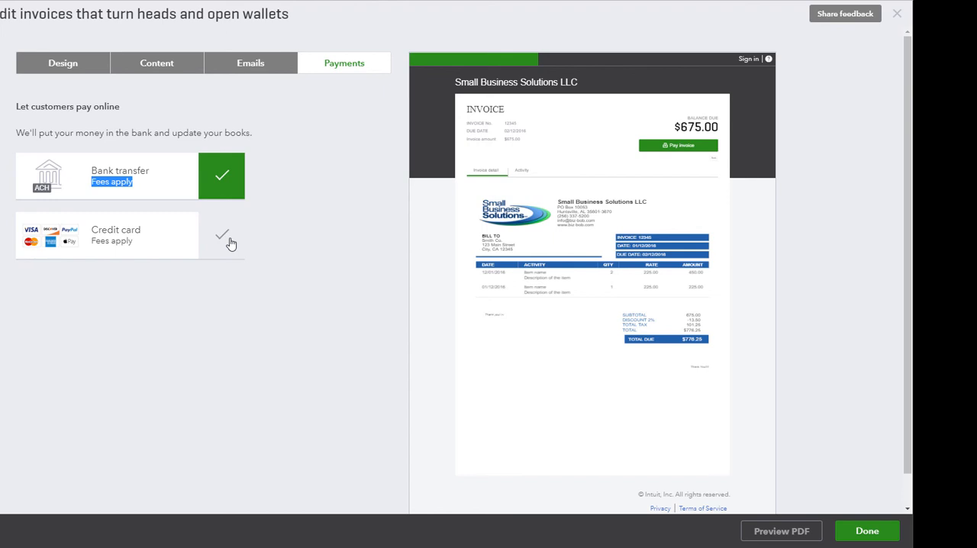
left_click(277, 211)
left_click(897, 15)
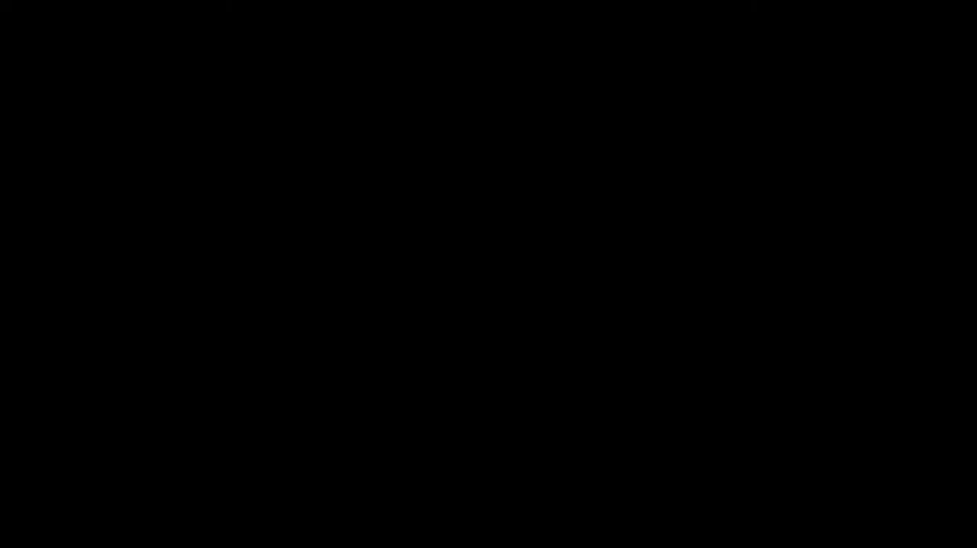